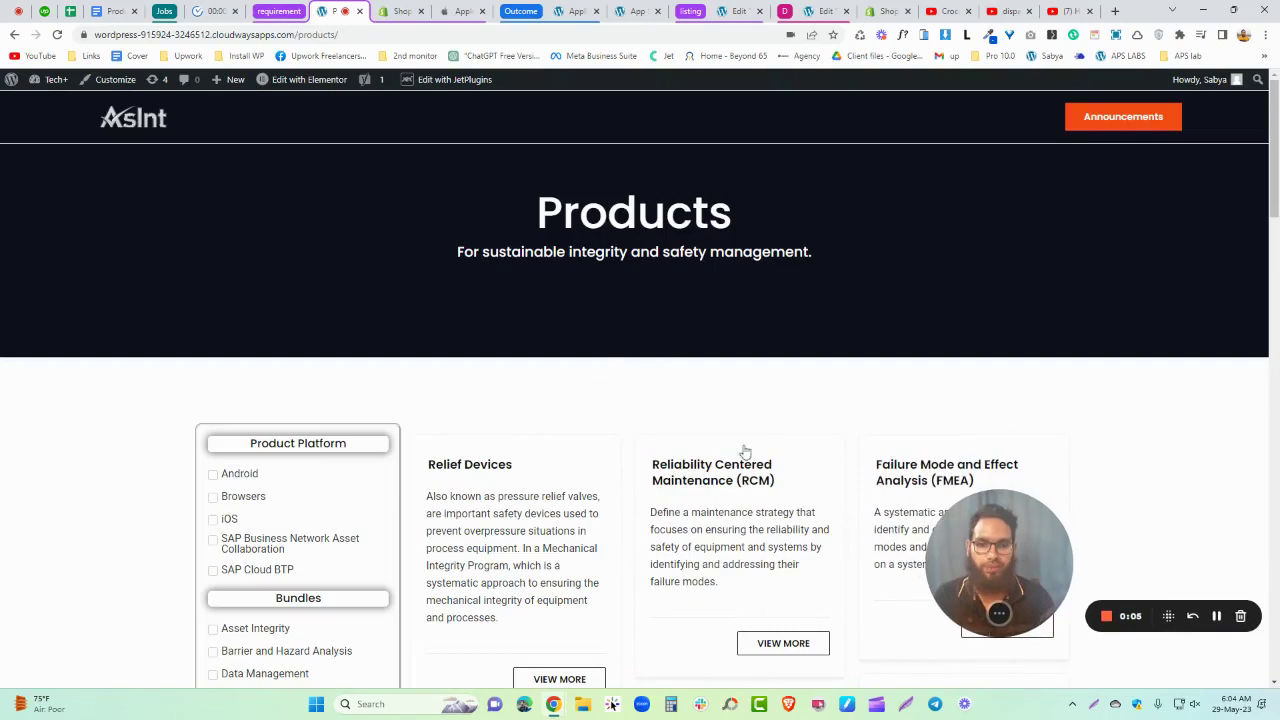
Step: Look over the product cards and the filter list on the Products page
scroll(743, 452, "down", 5)
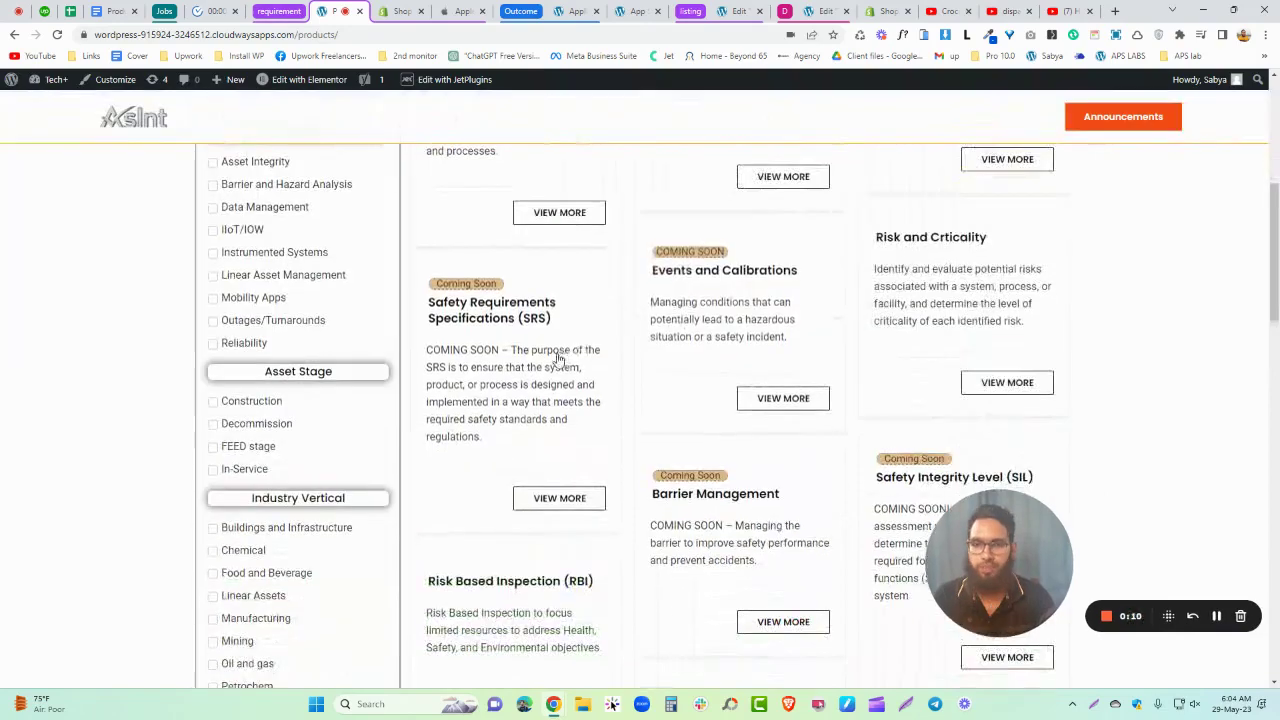
scroll(560, 340, "up", 3)
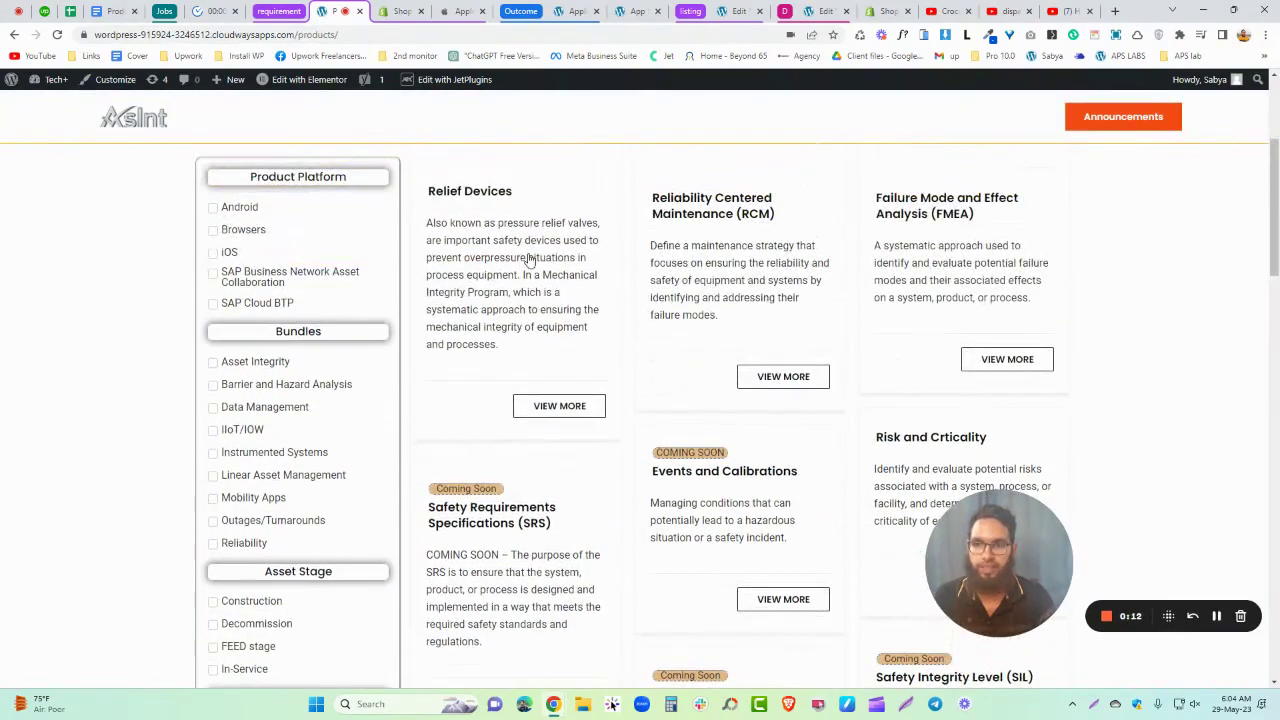
scroll(529, 260, "up", 1)
scroll(774, 318, "down", 1)
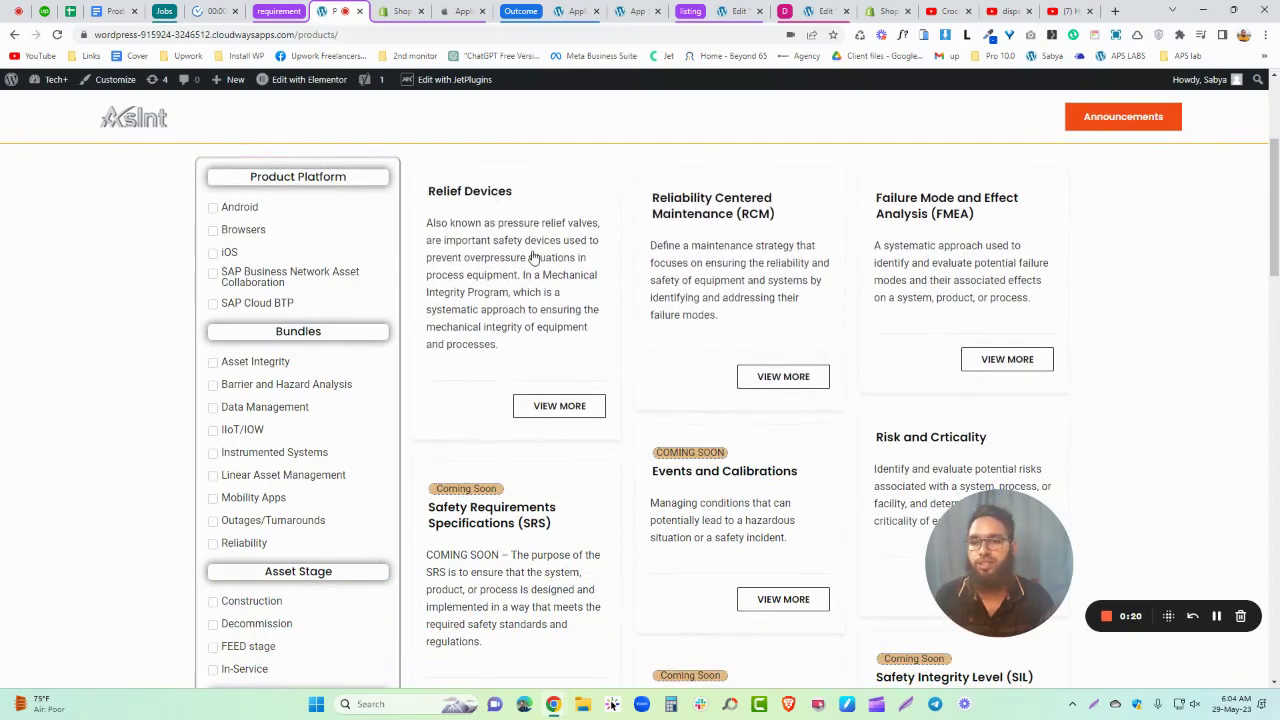
scroll(533, 257, "up", 2)
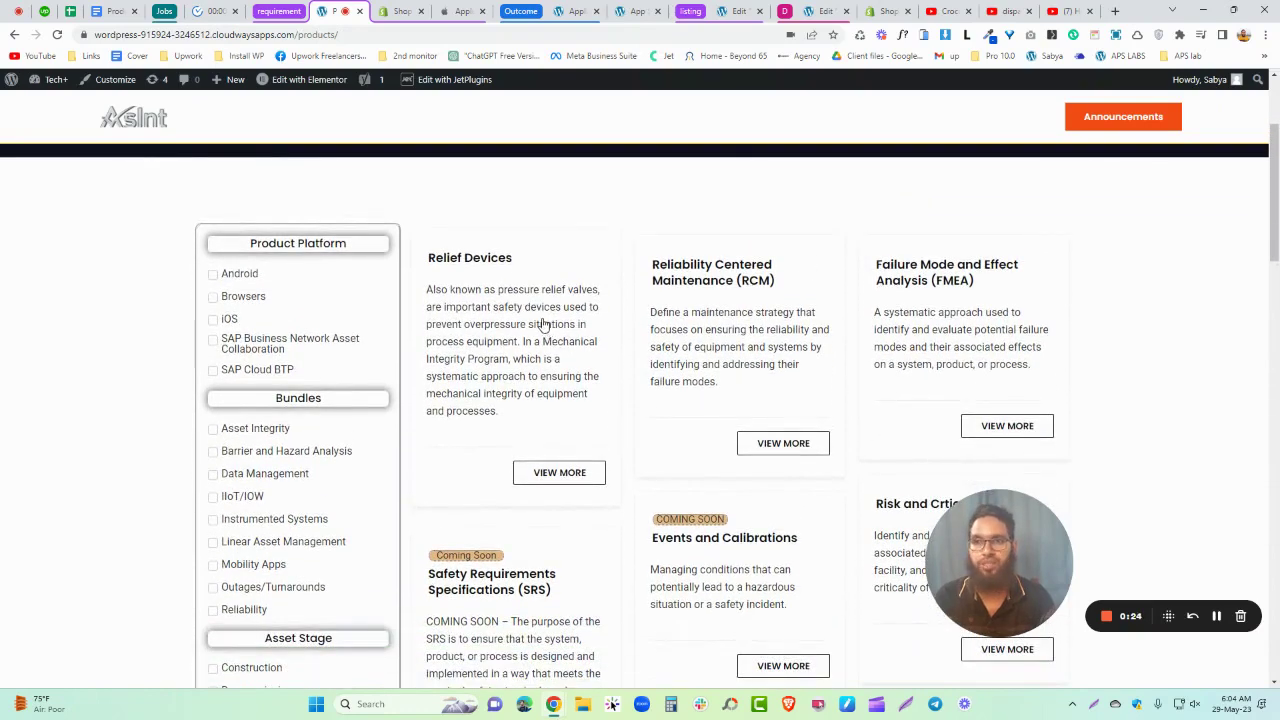
Step: View the Shopify Status page and Apple's System Status page as design references
key("ctrl+Tab")
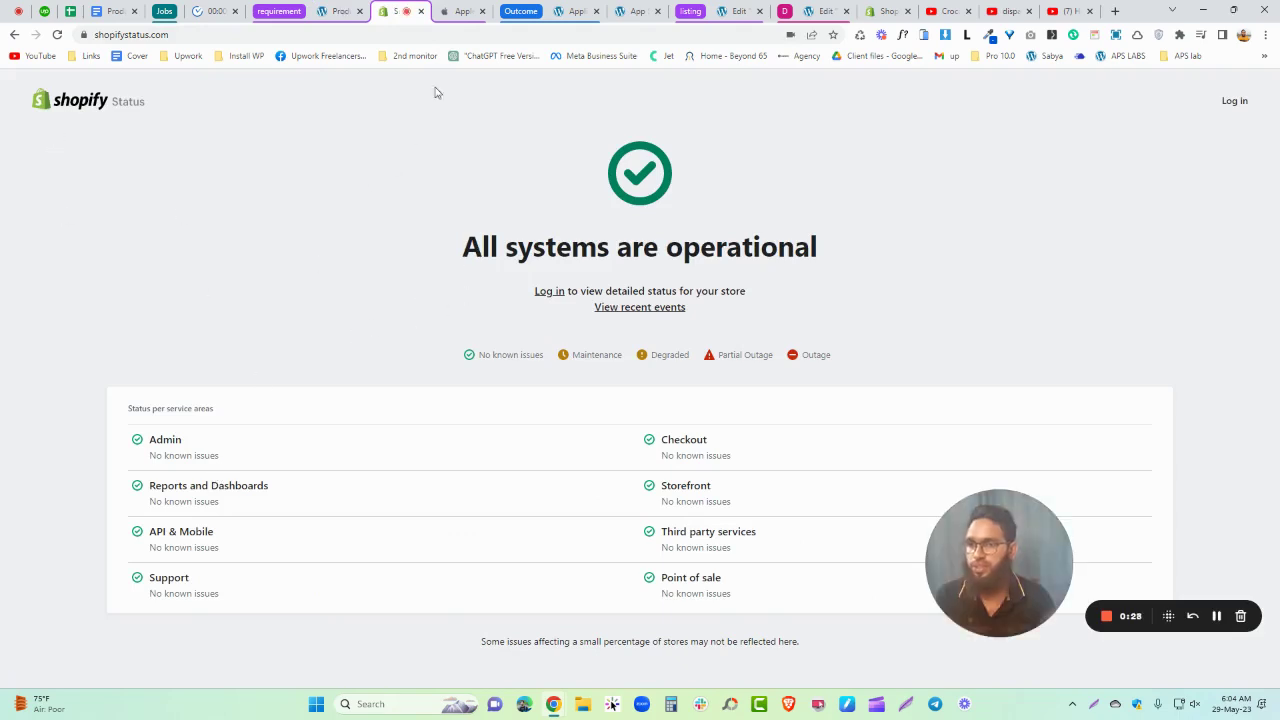
left_click(451, 13)
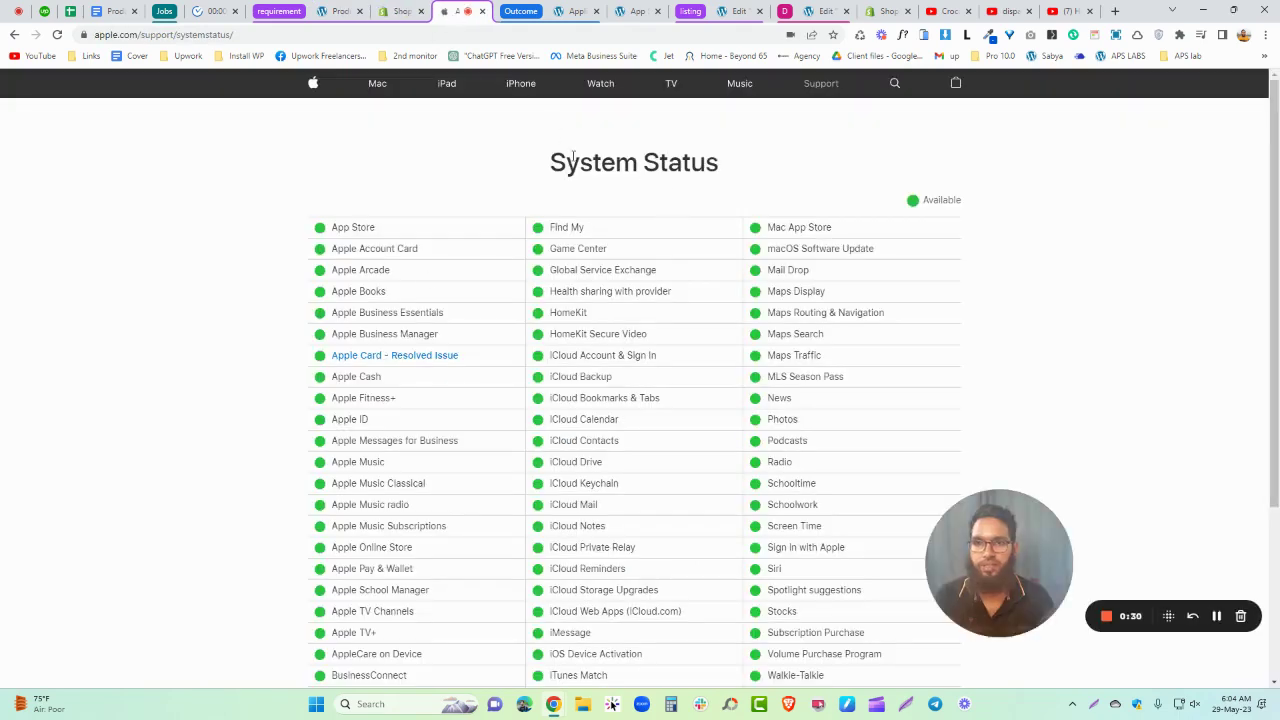
Step: Review the symbol legend and the product status cards on the site's Application Status page
left_click(573, 11)
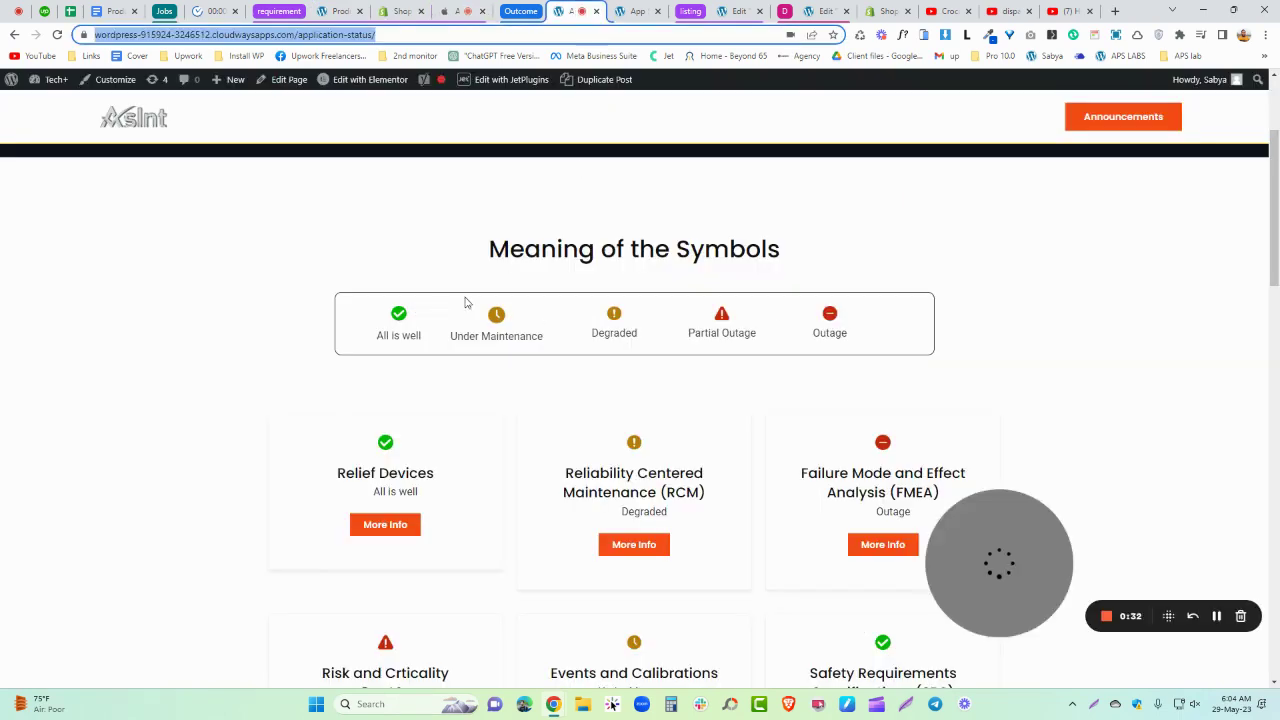
scroll(500, 390, "down", 2)
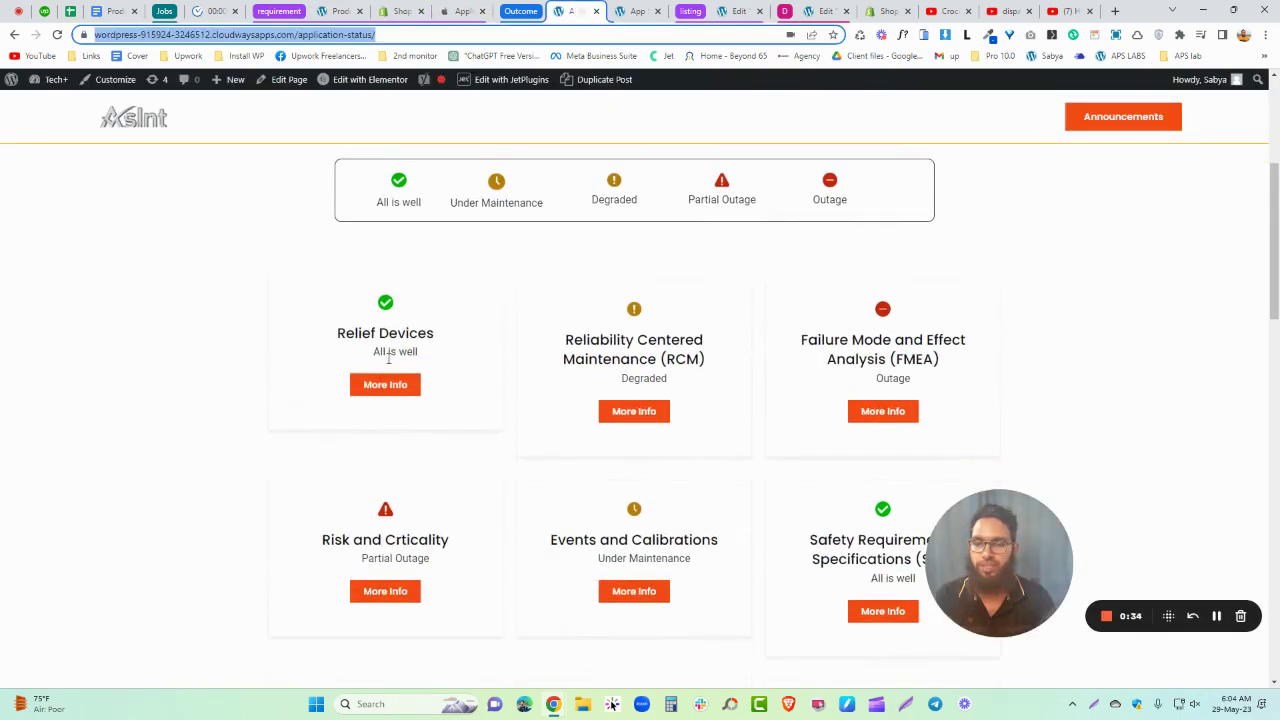
scroll(447, 309, "up", 2)
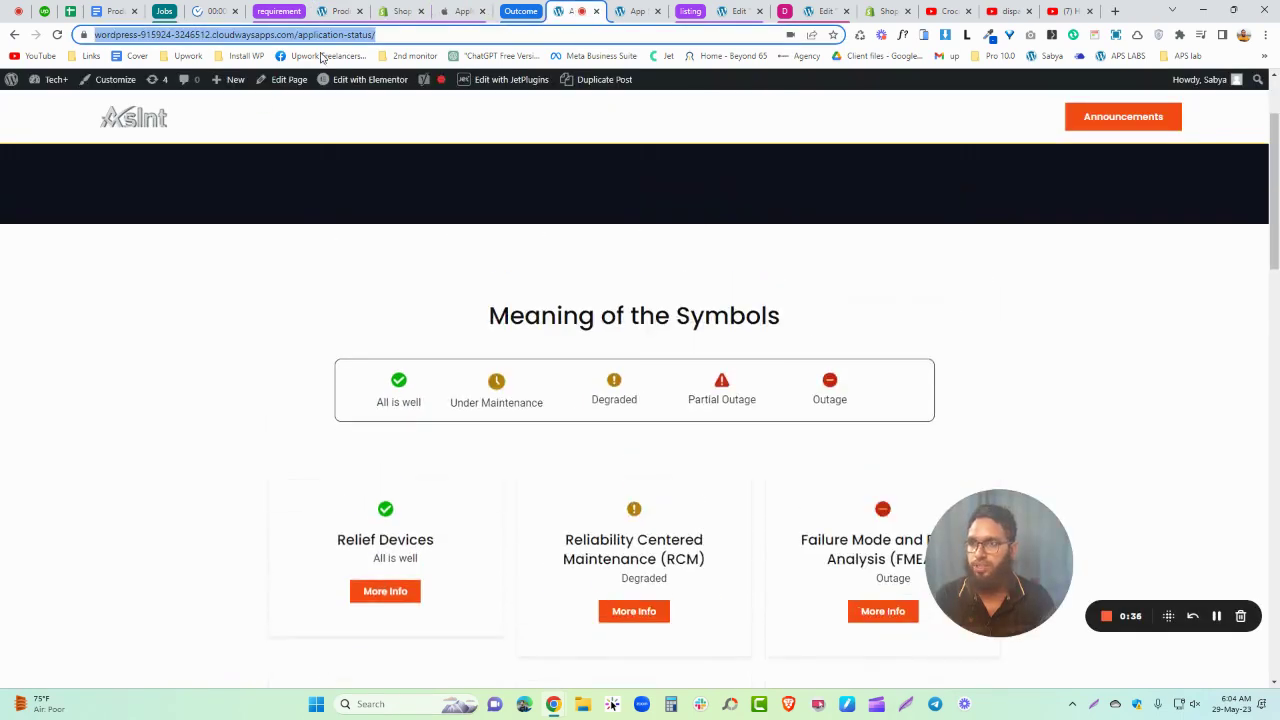
scroll(477, 371, "down", 4)
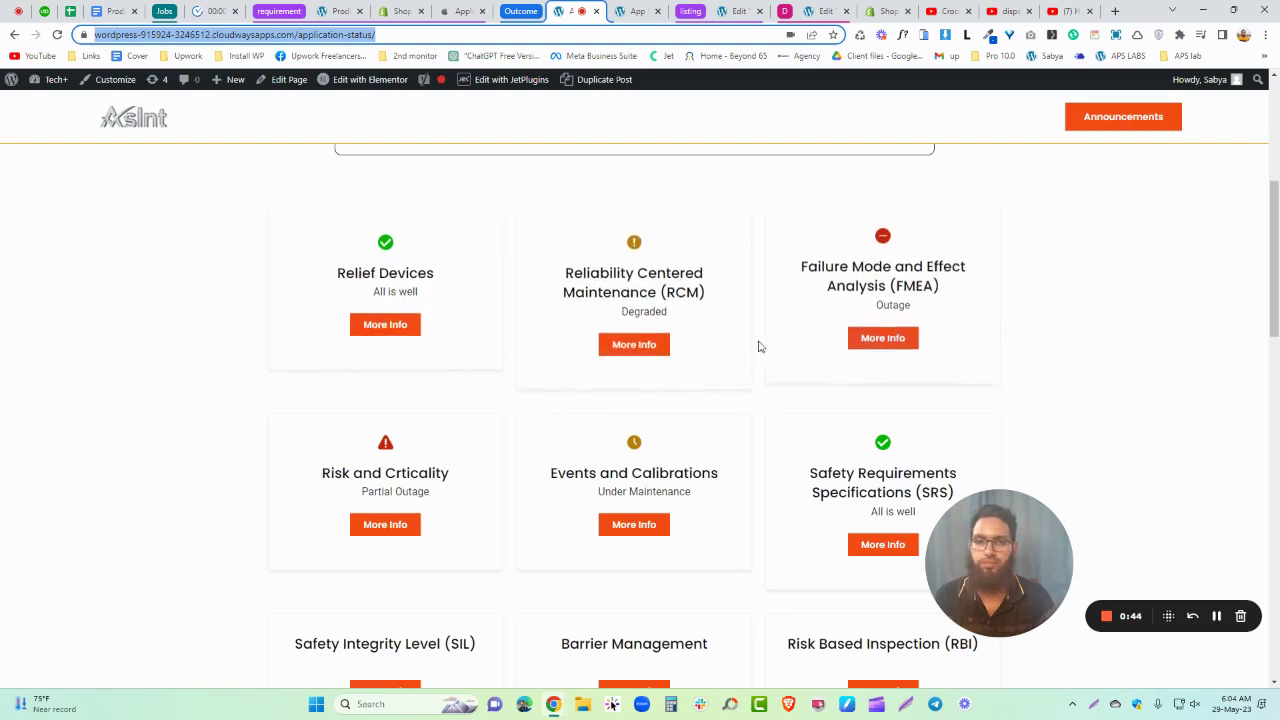
scroll(563, 343, "down", 3)
scroll(470, 331, "up", 3)
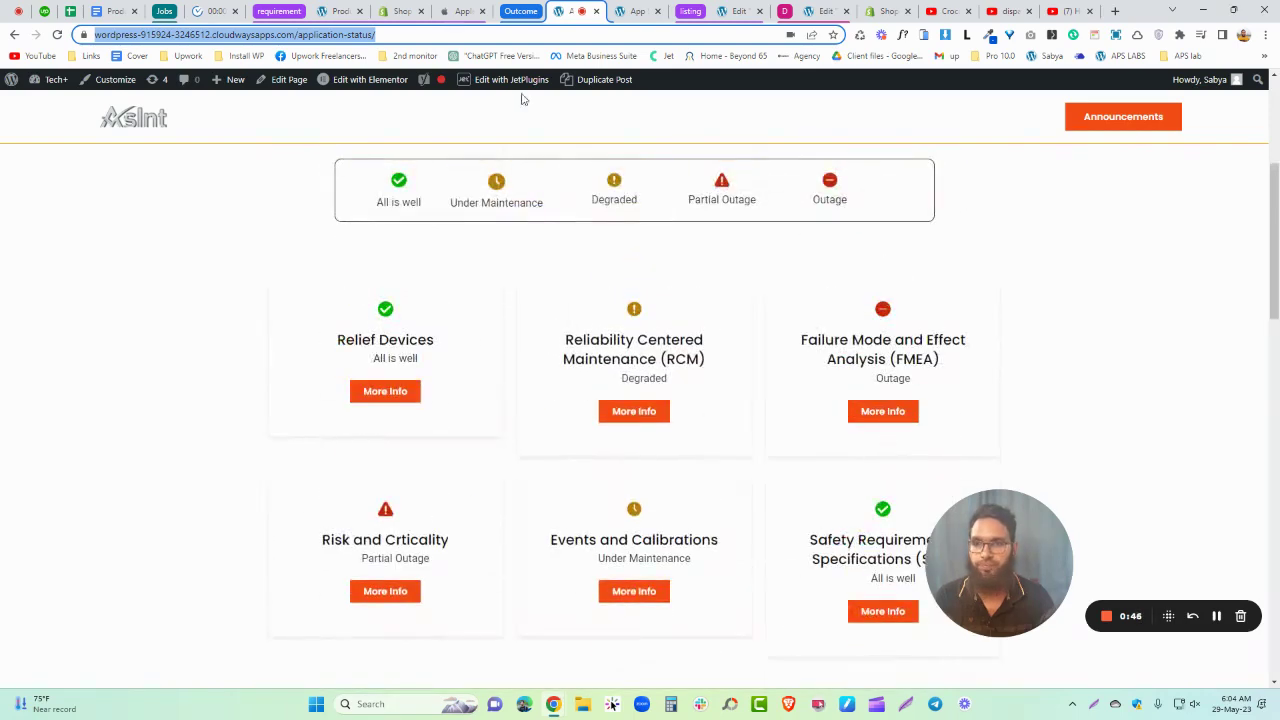
left_click(273, 192)
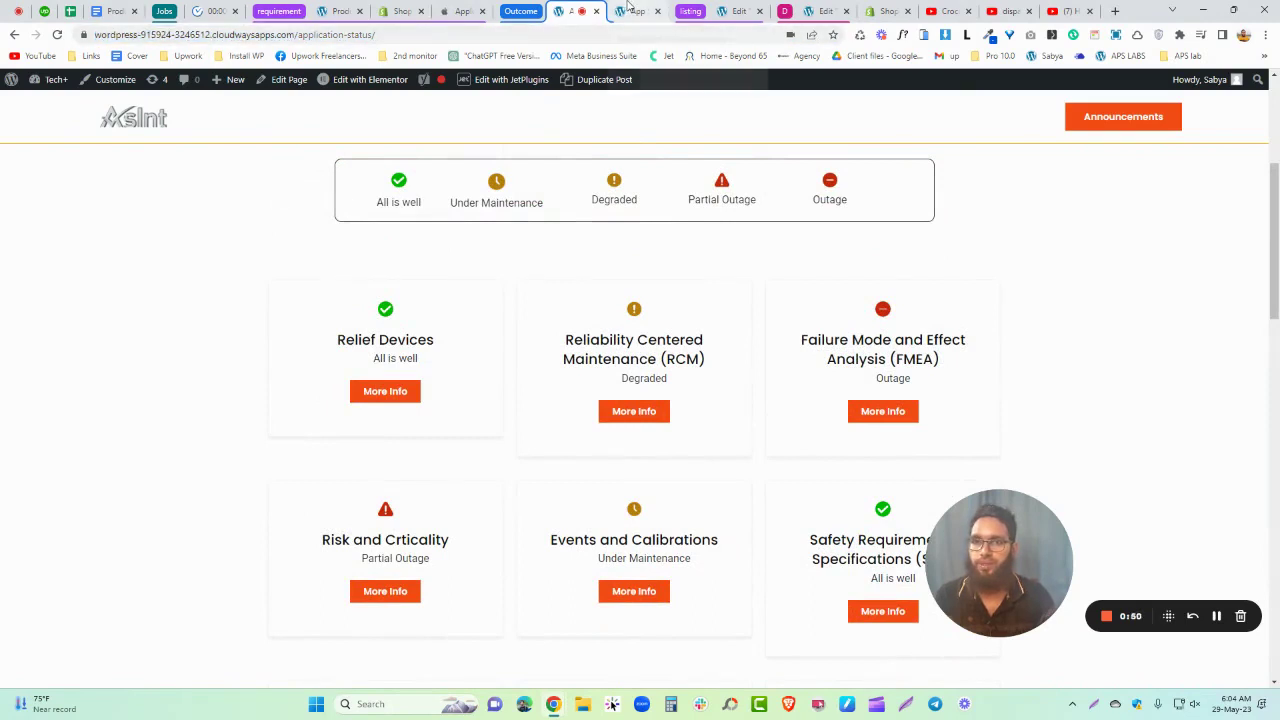
Step: Open the App System Status(Products) taxonomy for editing in JetEngine
left_click(632, 11)
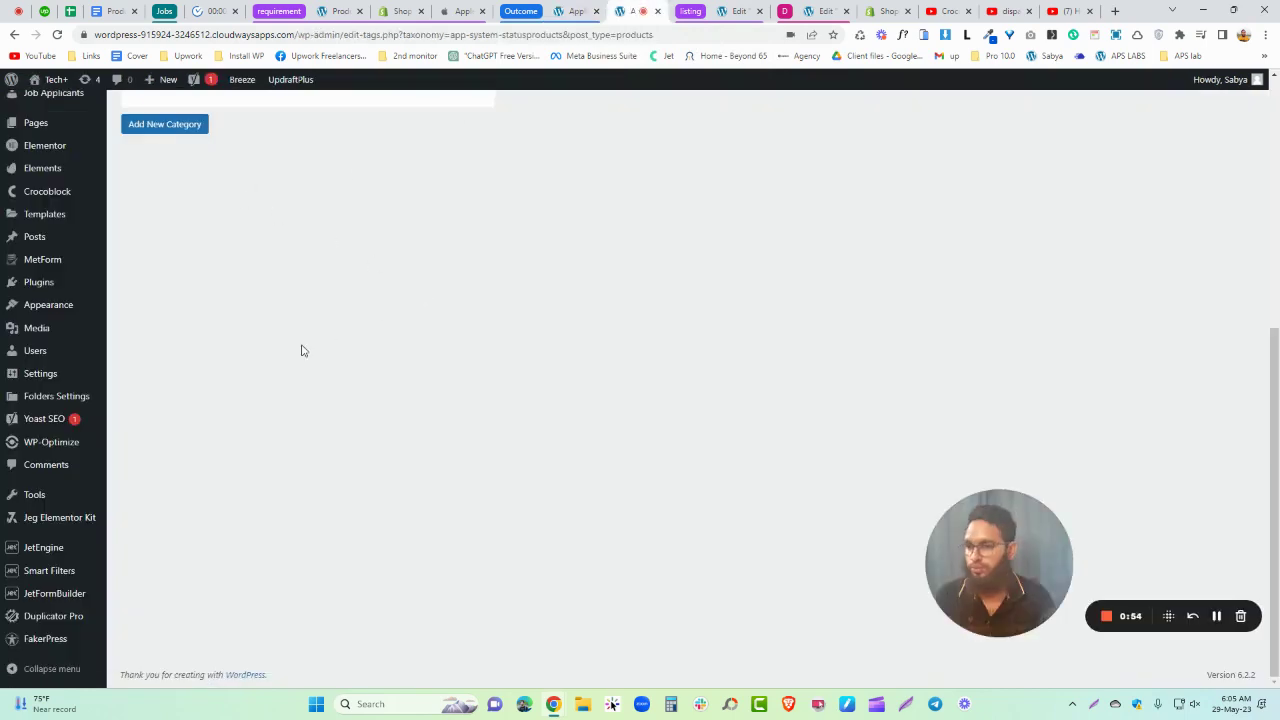
scroll(51, 270, "up", 5)
scroll(40, 420, "down", 3)
scroll(38, 440, "down", 2)
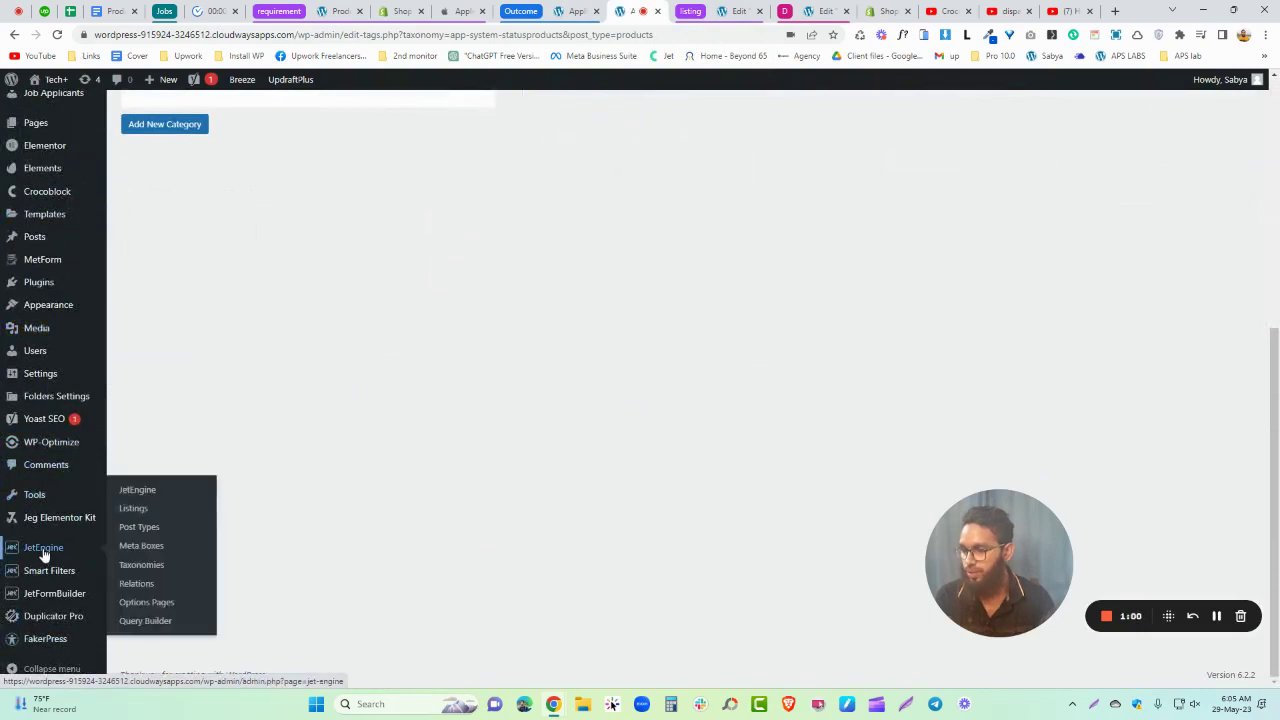
left_click(147, 566)
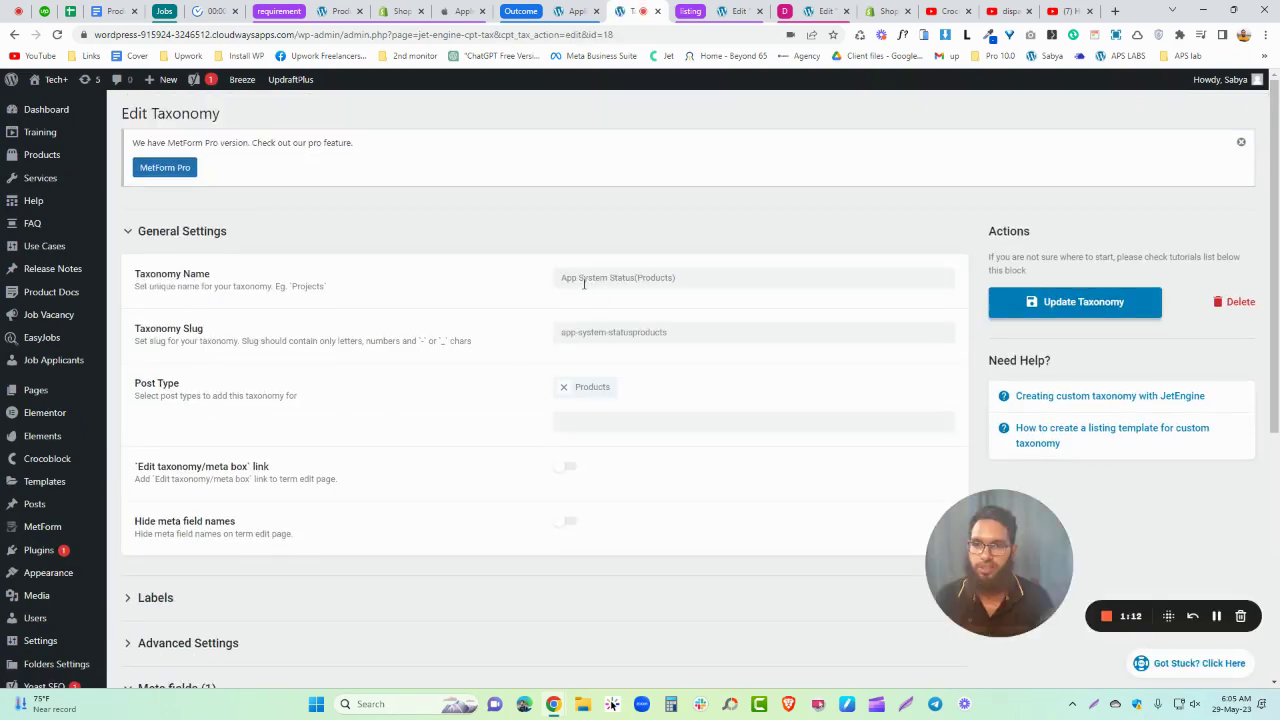
Step: Check the taxonomy's name, slug, post type and Status icon meta field against the Application Status page
scroll(434, 370, "down", 2)
scroll(513, 271, "up", 1)
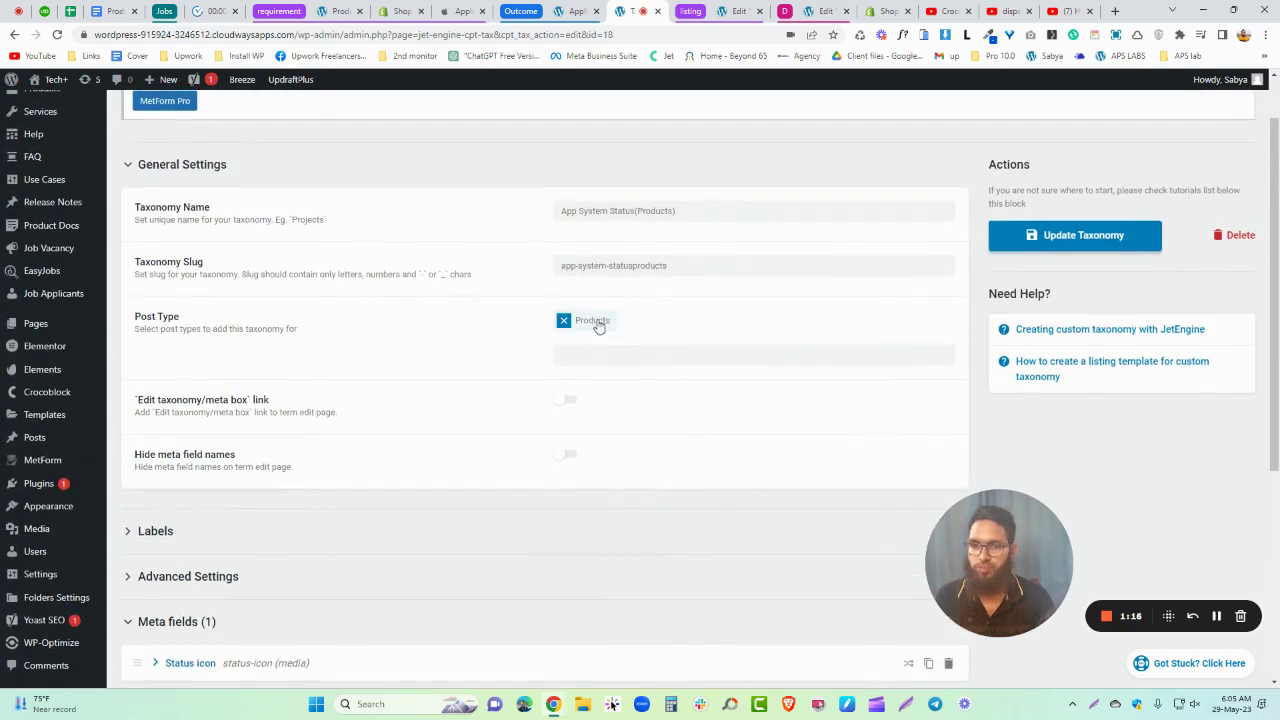
scroll(80, 250, "up", 1)
mouse_move(40, 165)
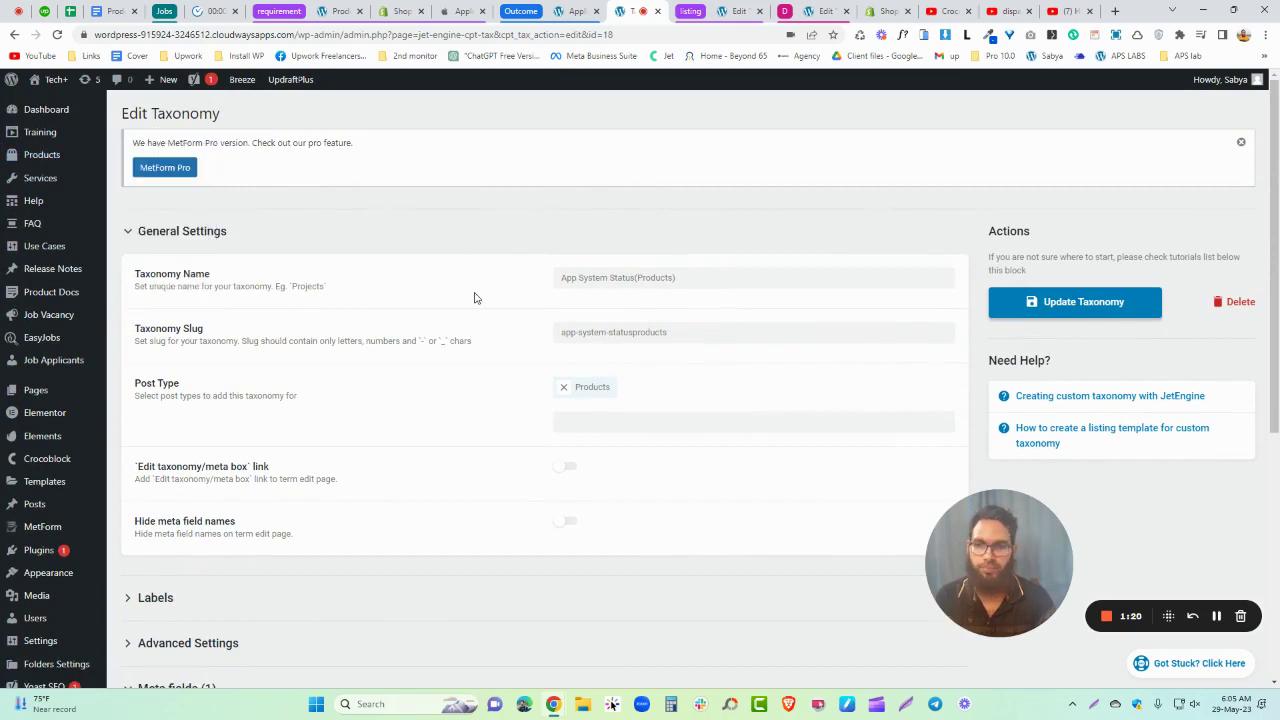
scroll(446, 349, "down", 3)
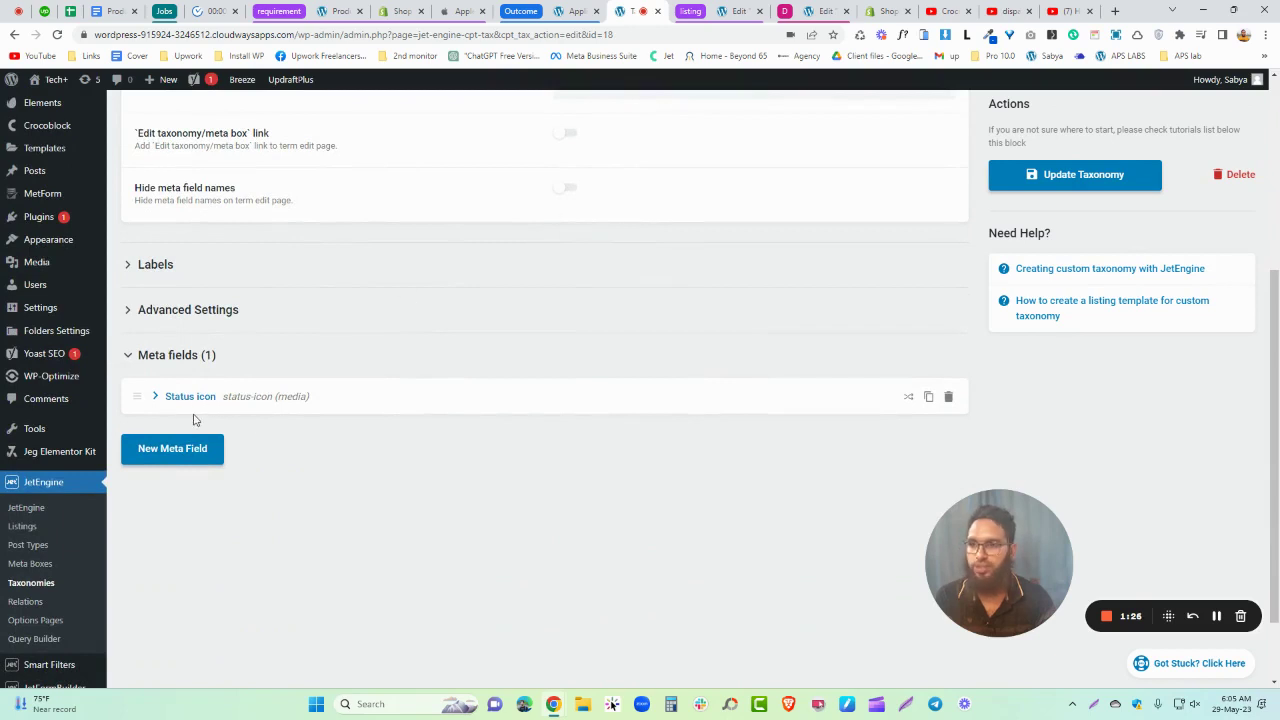
left_click(570, 11)
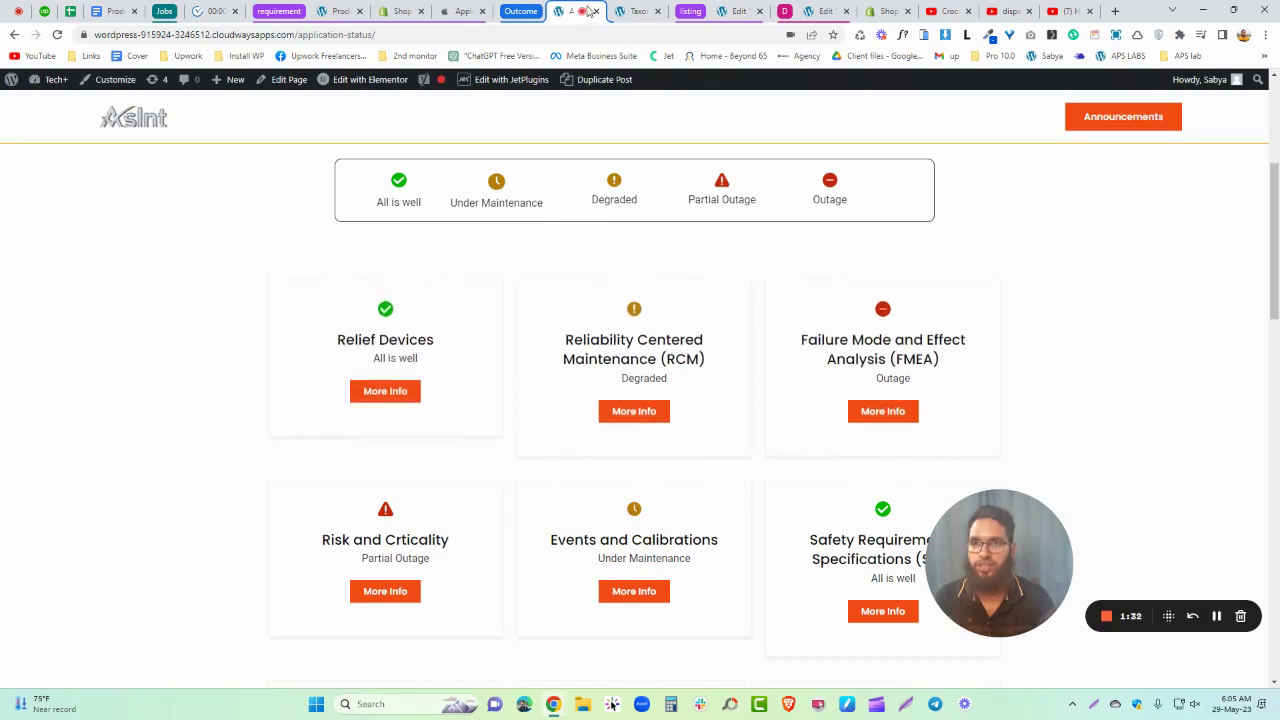
left_click(636, 11)
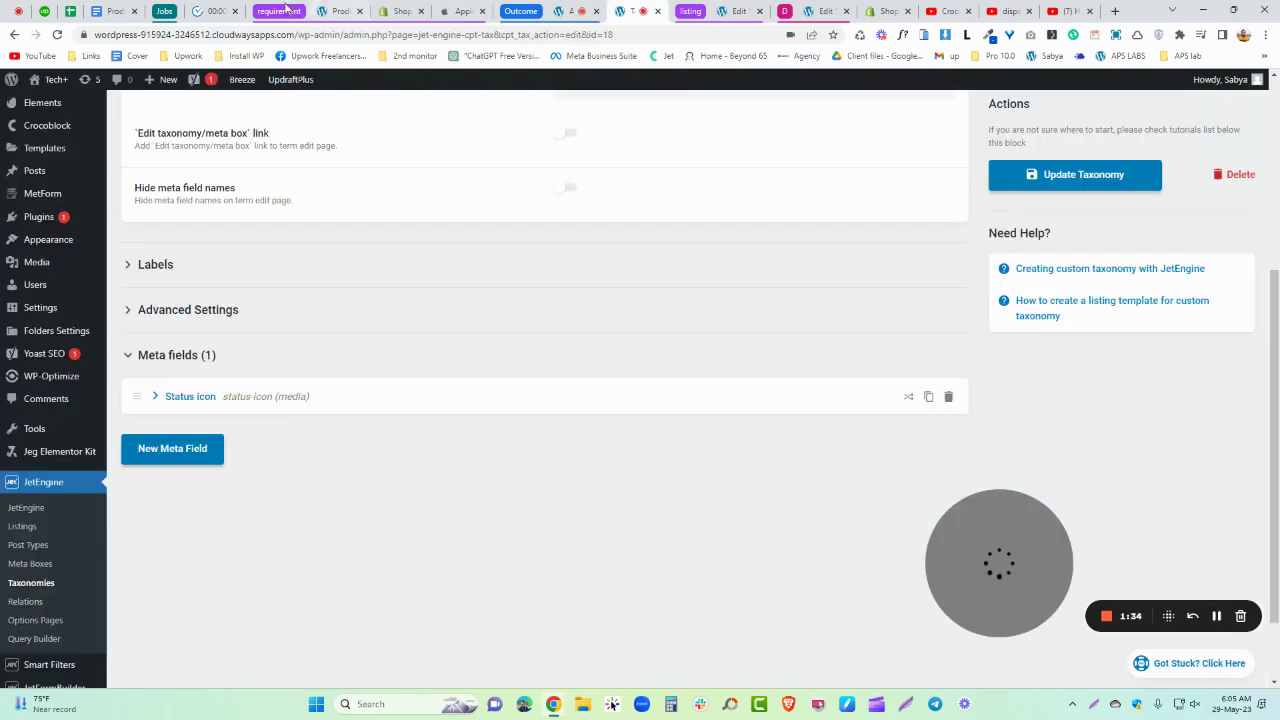
Step: Open the App System Status(Products) category list under Products
scroll(230, 380, "up", 2)
scroll(210, 340, "up", 2)
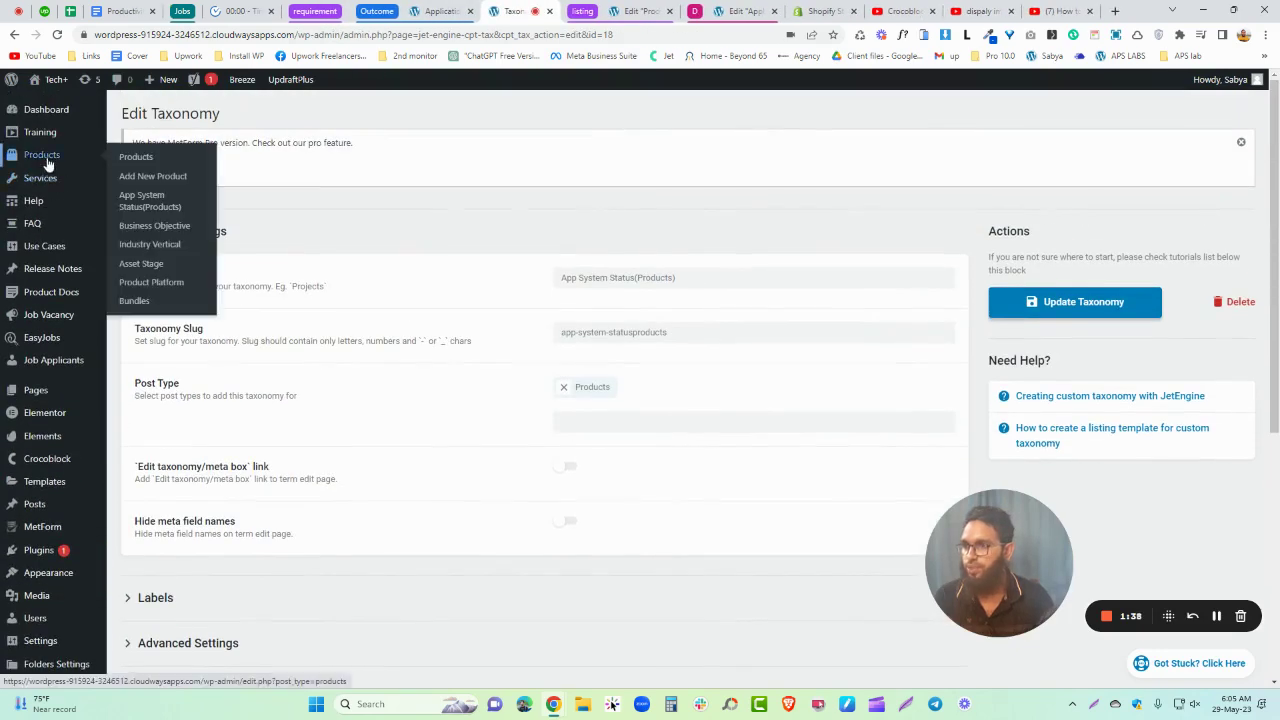
left_click(150, 200)
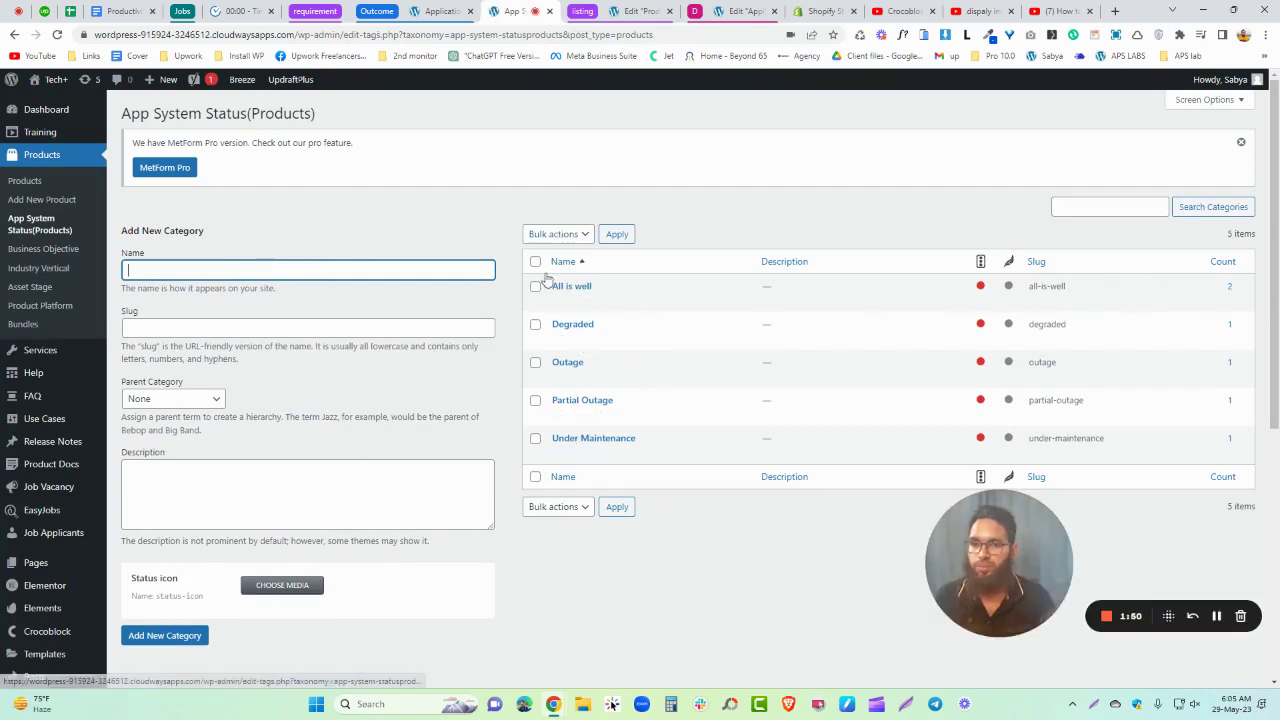
Step: Inspect the name, slug and status icon of the "All is well" category, and return to the category list
left_click(559, 302)
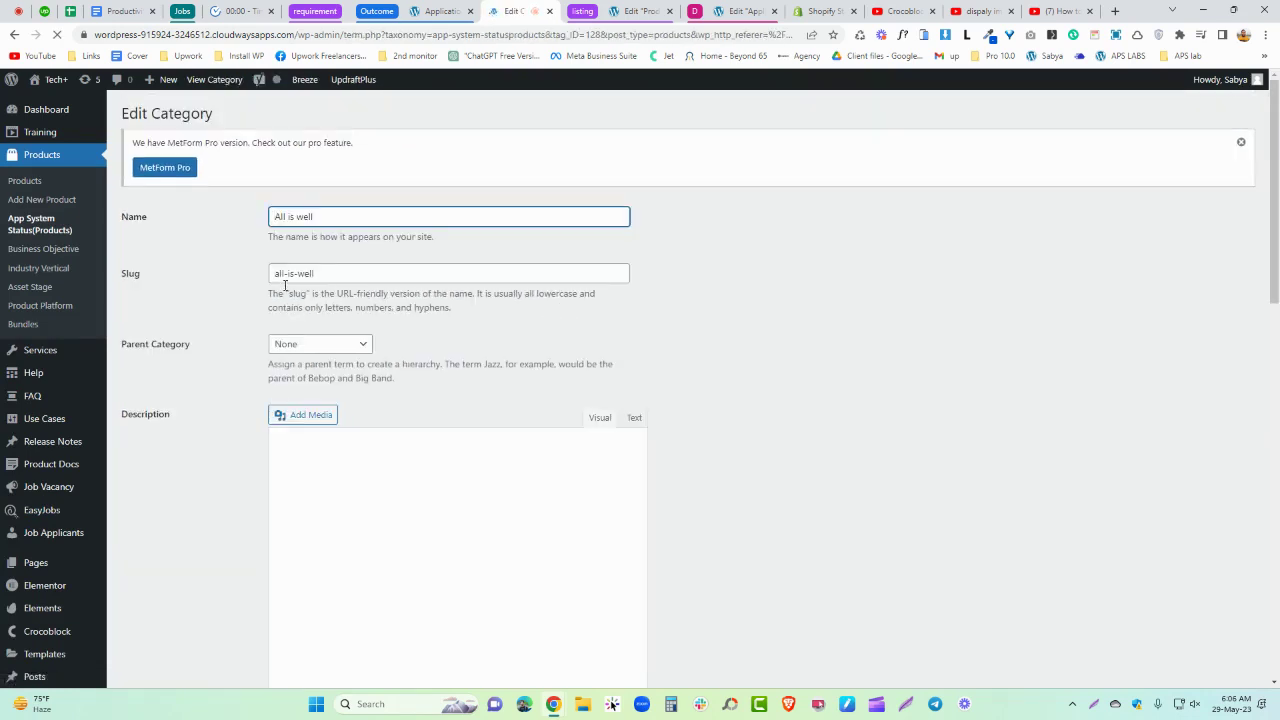
scroll(243, 423, "down", 8)
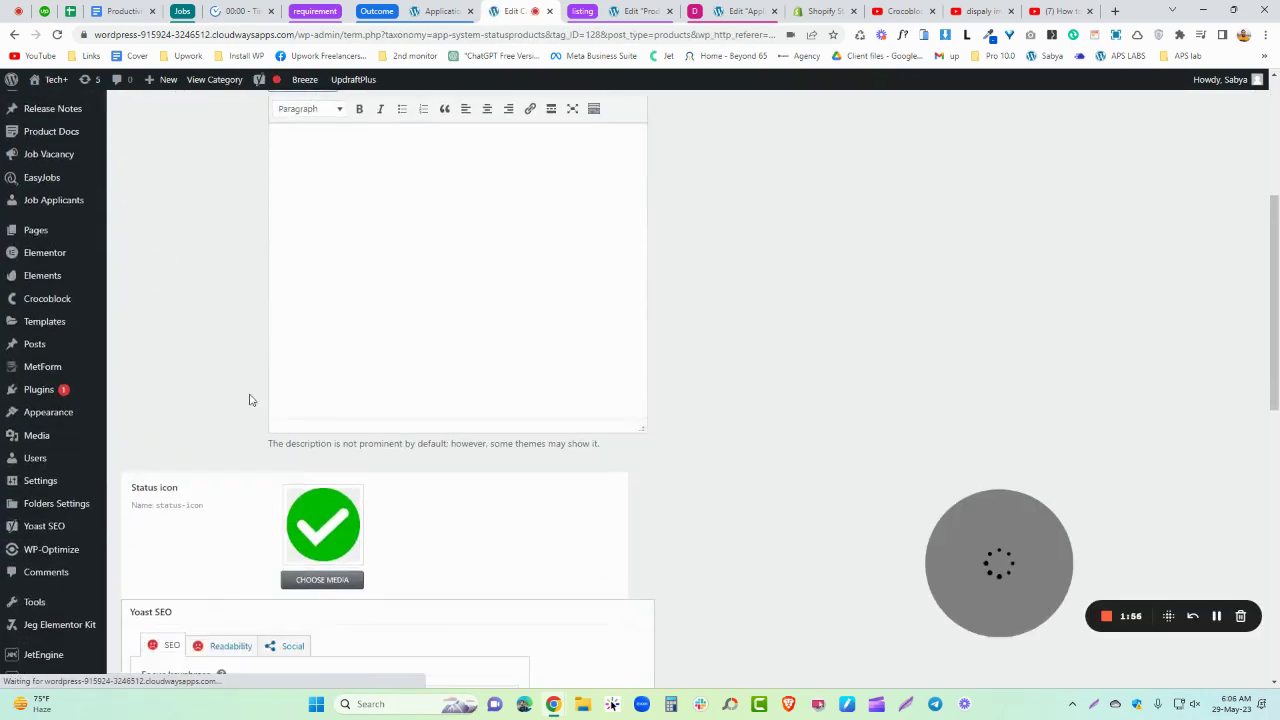
scroll(162, 218, "up", 8)
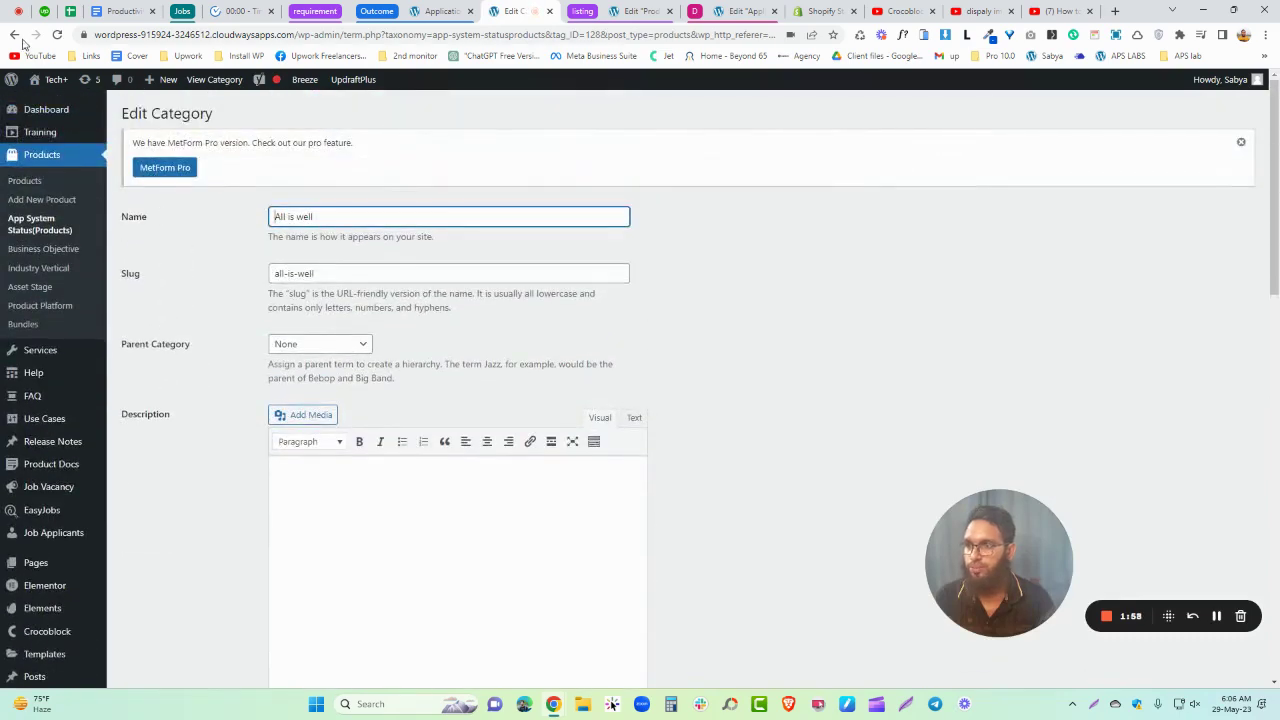
left_click(40, 224)
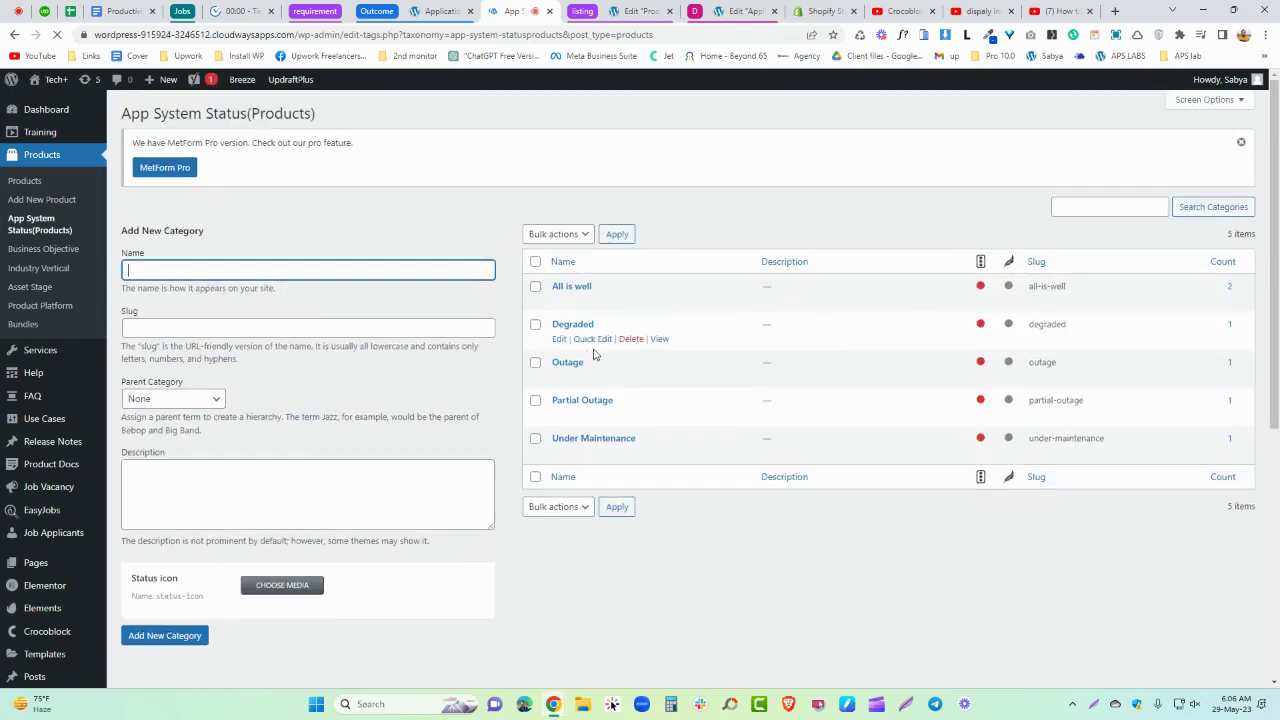
Step: Inspect the "Outage" category's edit screen and return to the App System Status(Products) list
left_click(559, 377)
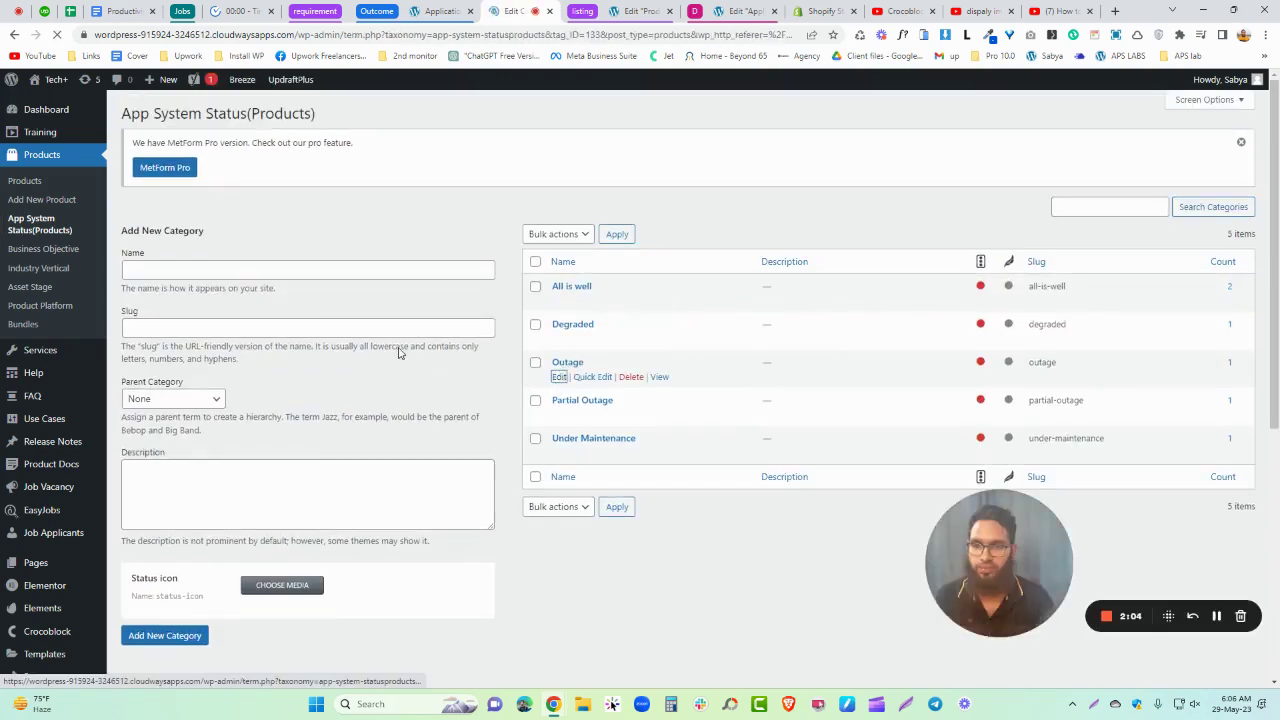
scroll(218, 411, "down", 4)
scroll(225, 328, "up", 4)
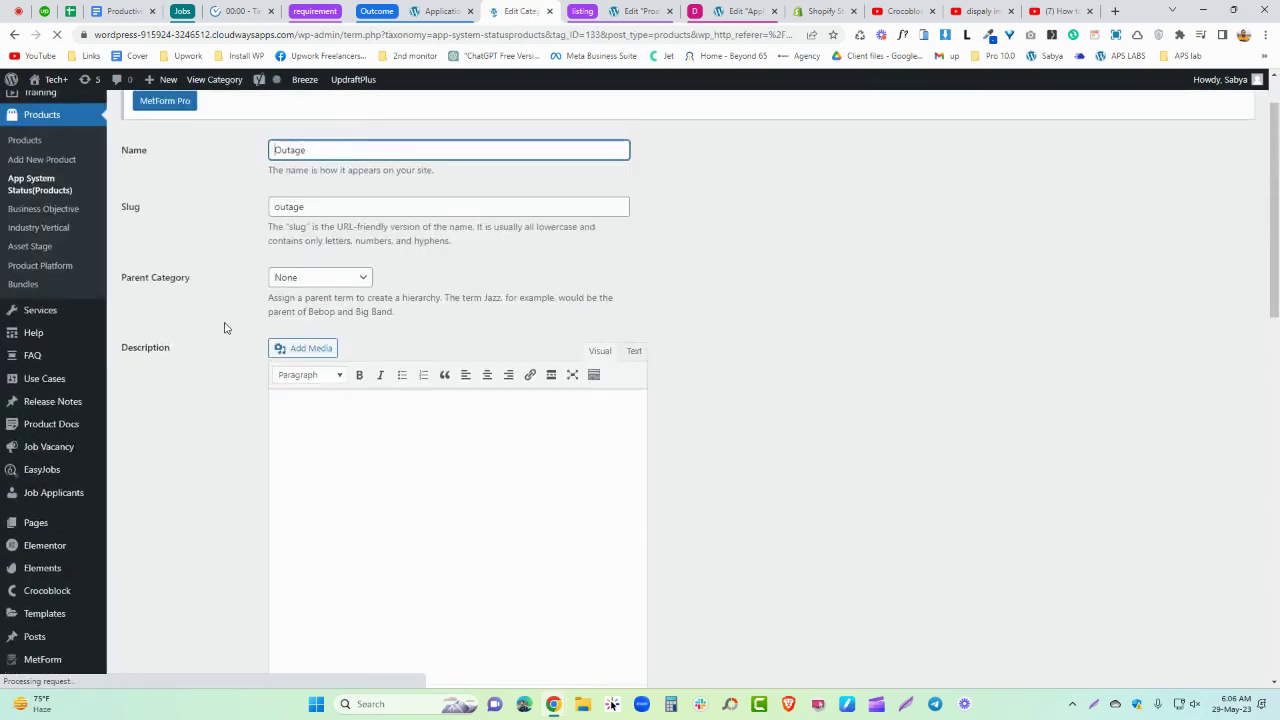
scroll(225, 328, "up", 1)
left_click(27, 228)
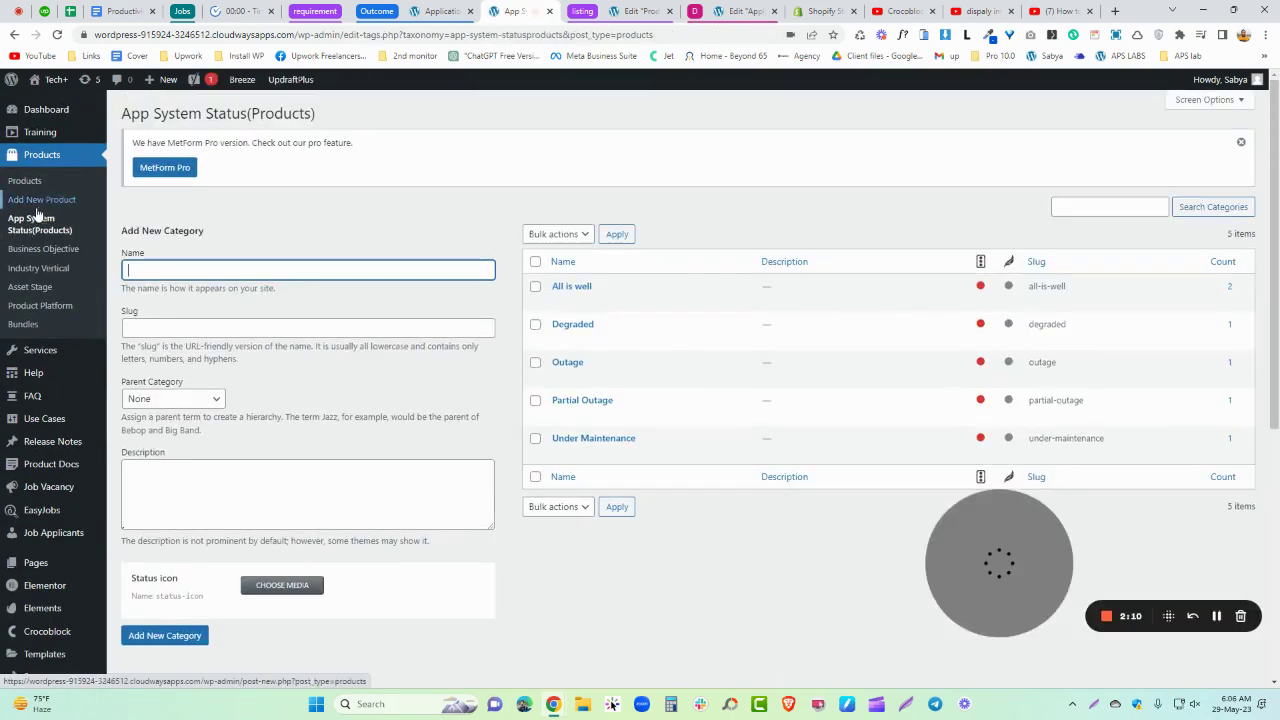
Step: Open the list of all pages and locate the Application Status page
scroll(45, 430, "down", 2)
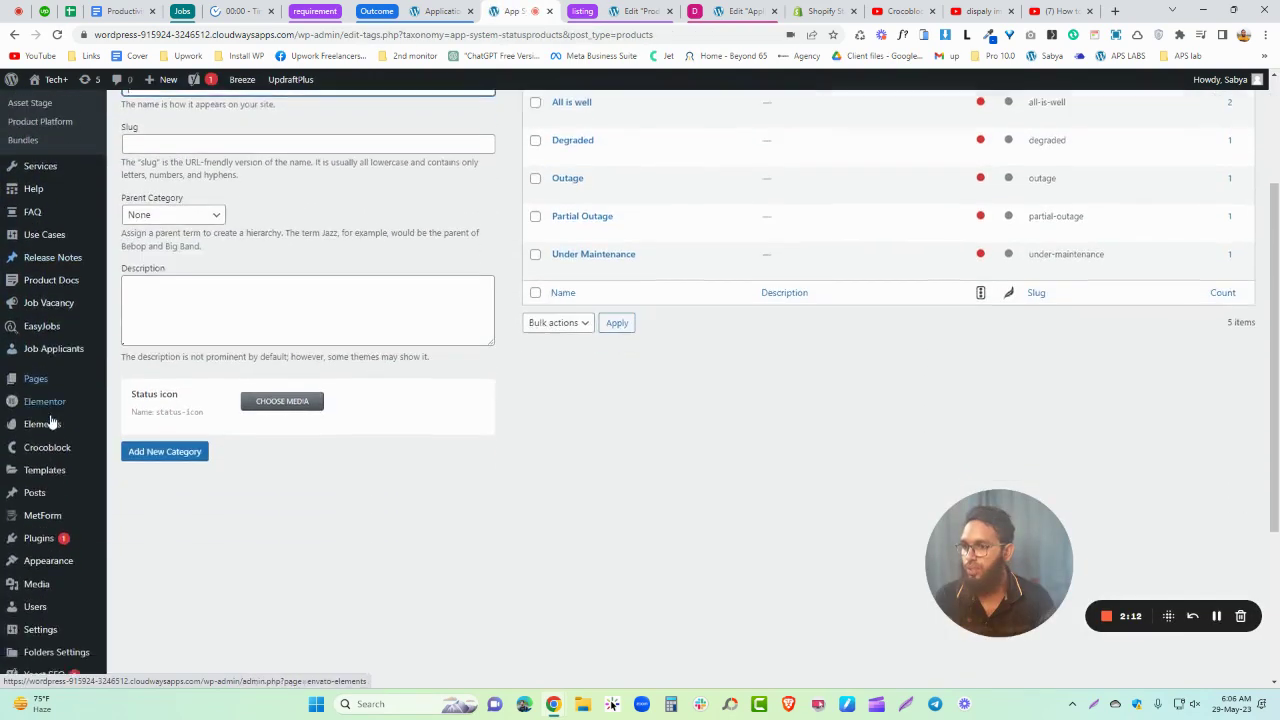
mouse_move(40, 363)
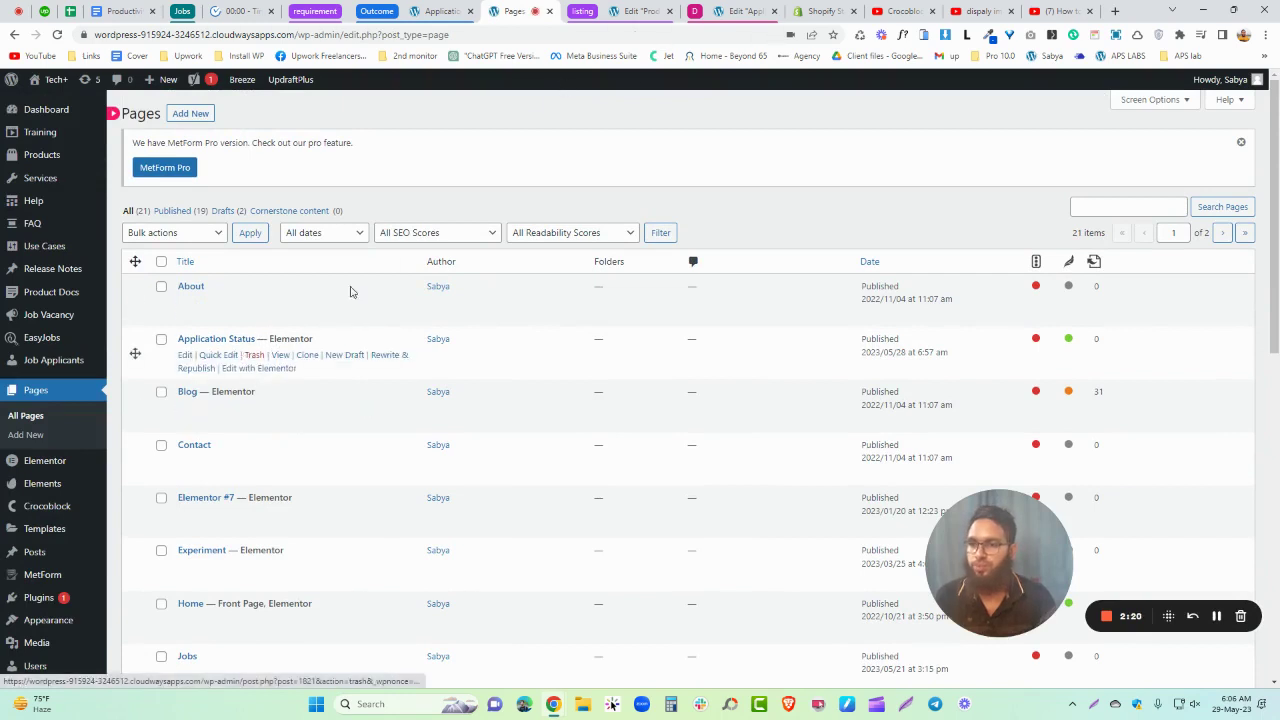
Step: In the product status listing template, review the image widget's Term Image settings with App System Status(Products) selected as the taxonomy
left_click(645, 10)
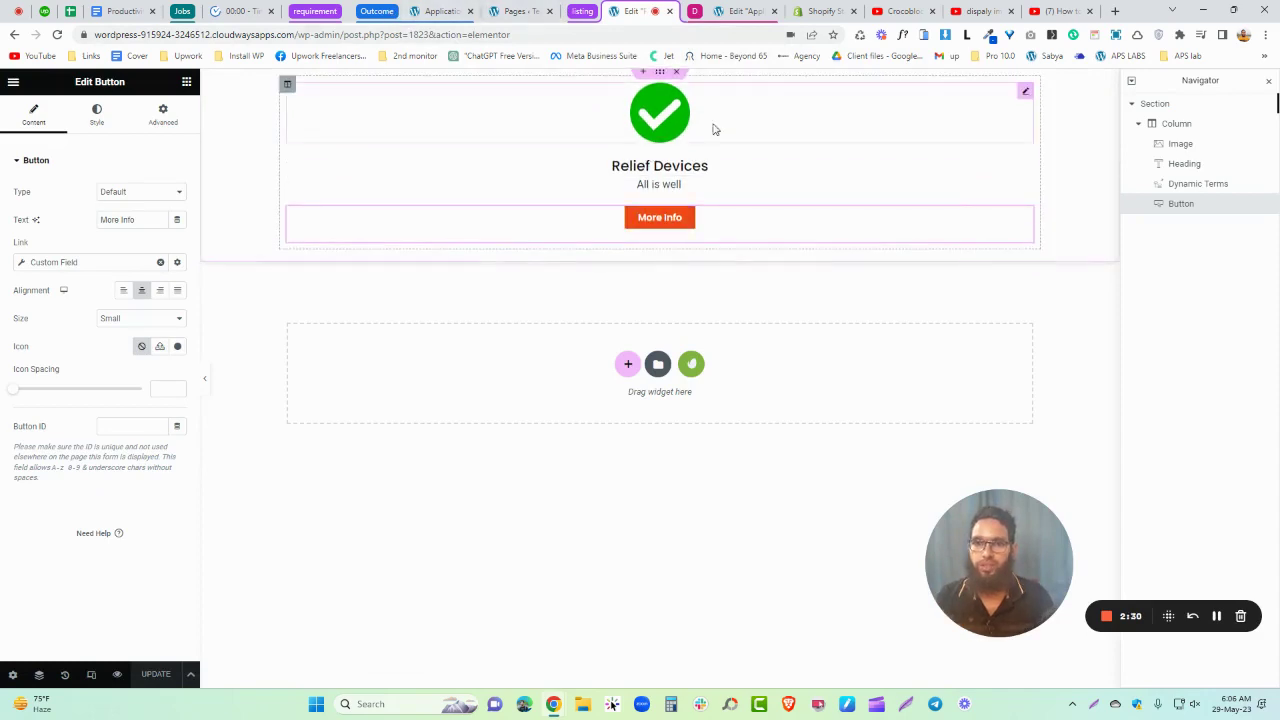
left_click(1025, 98)
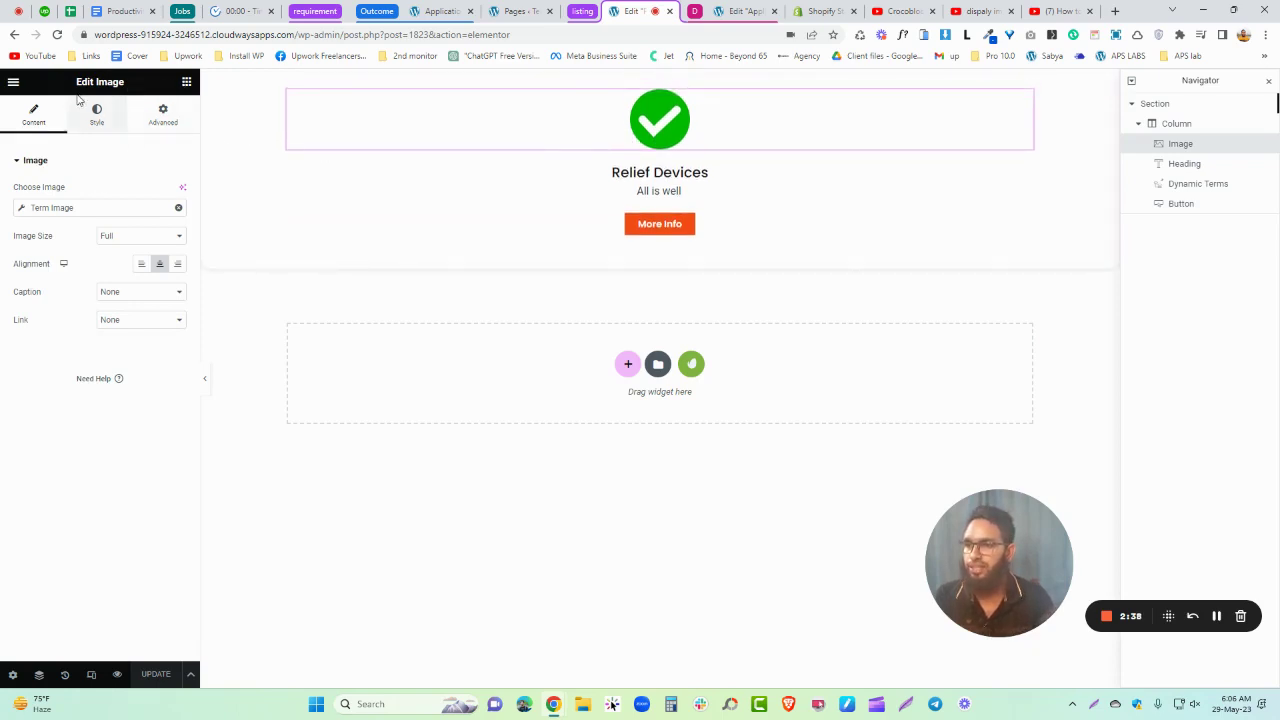
left_click(51, 207)
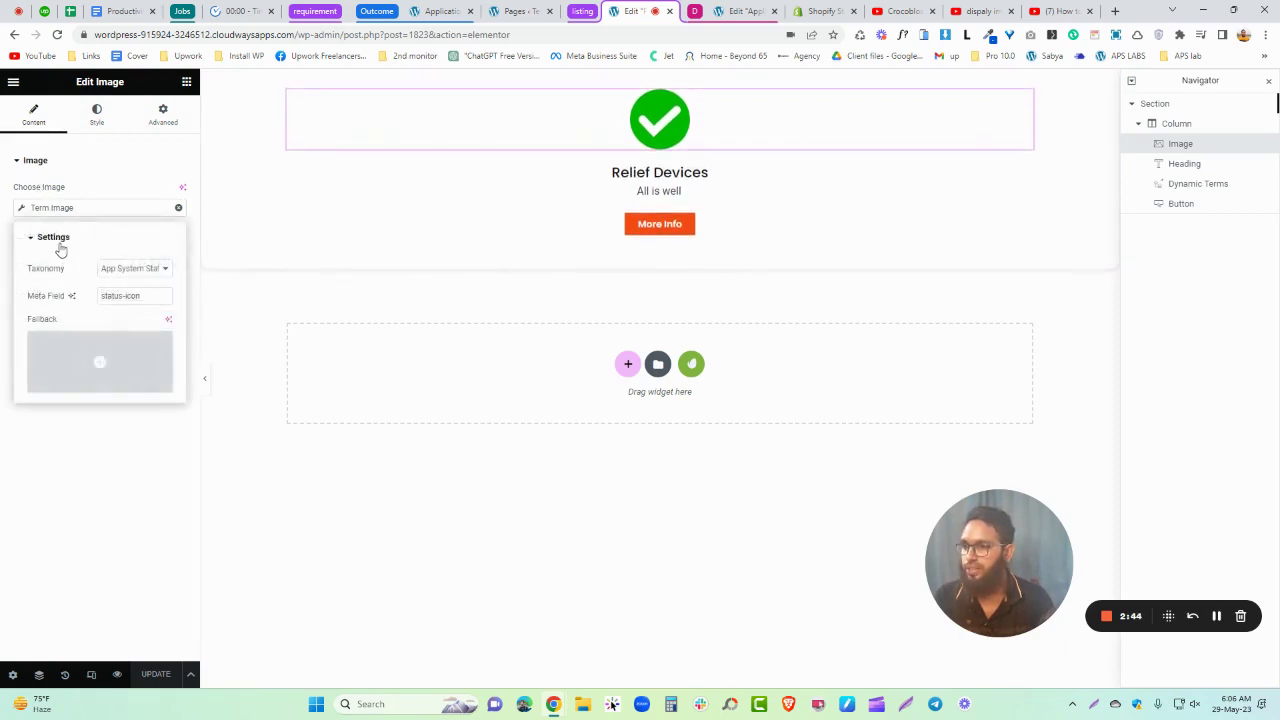
left_click(133, 268)
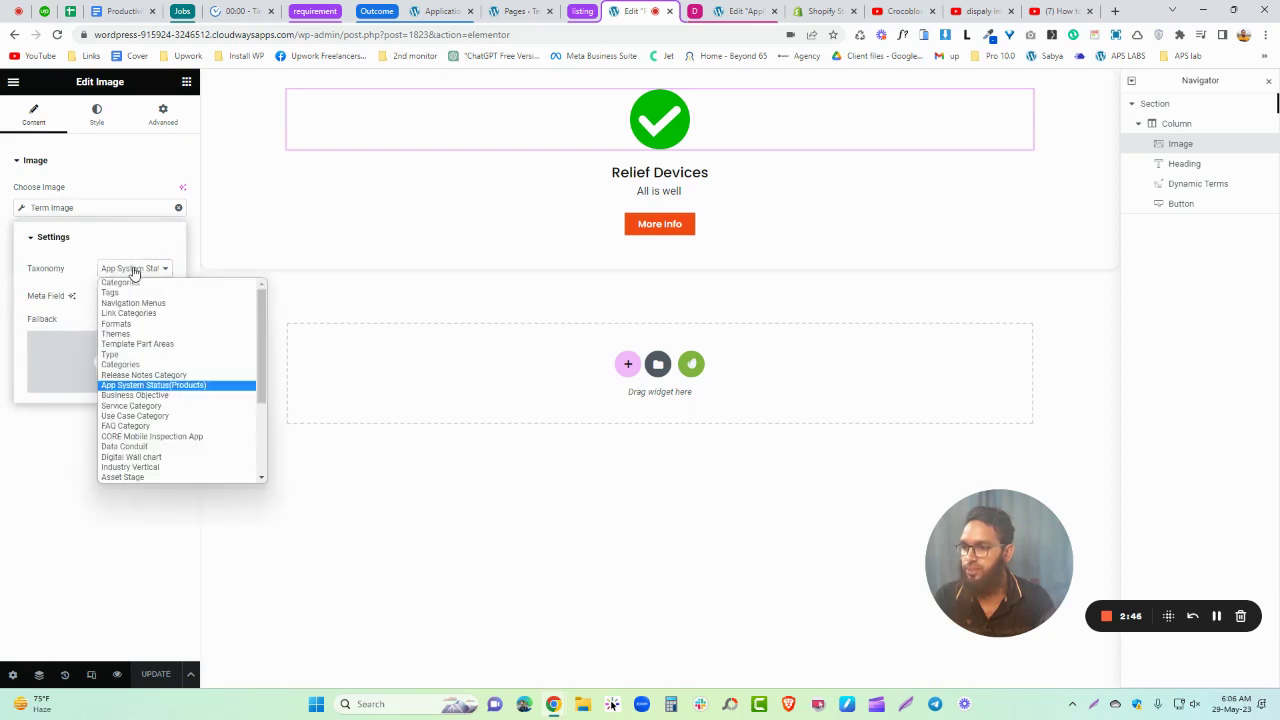
left_click(122, 386)
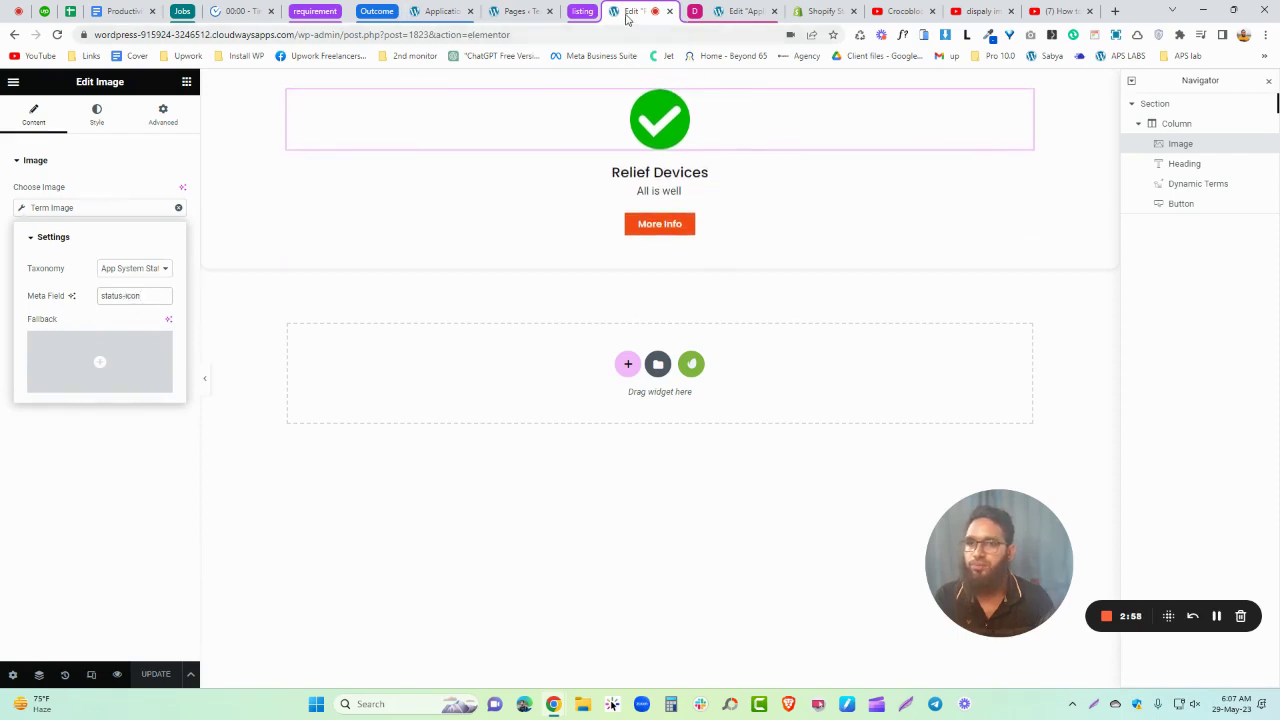
Step: Return to the WordPress admin and open JetEngine's list of custom taxonomies
left_click(520, 12)
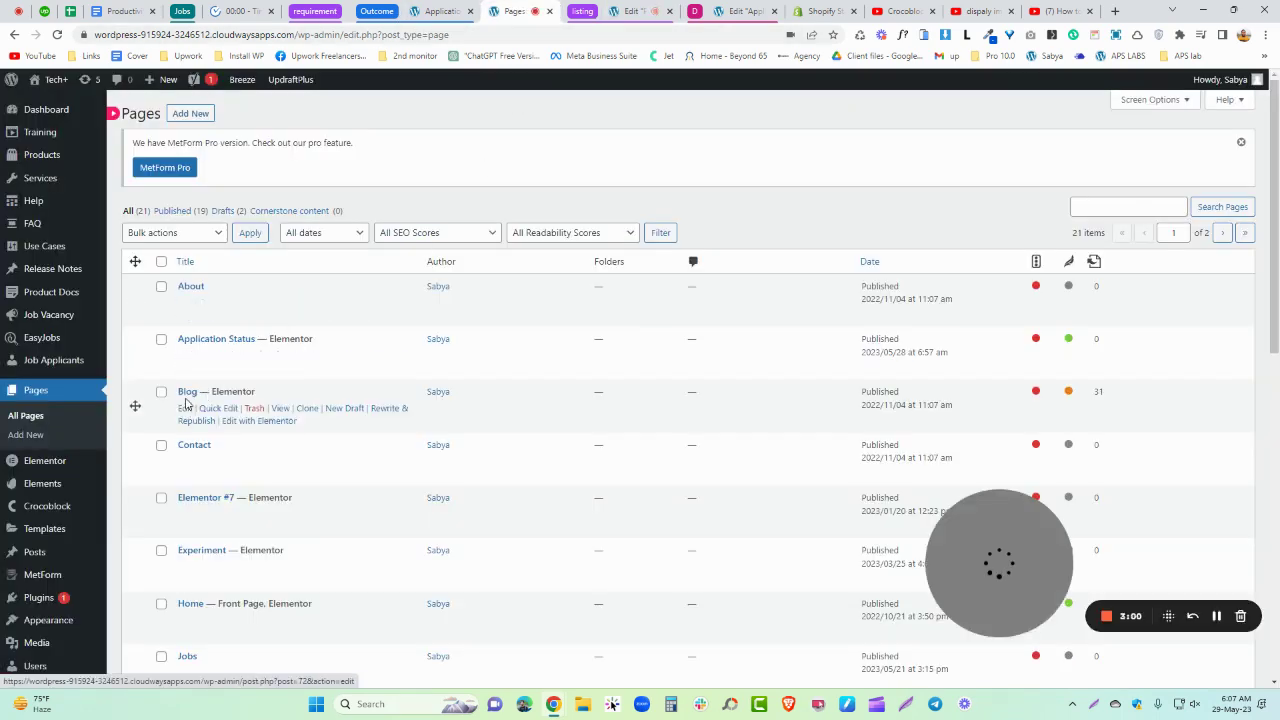
scroll(48, 462, "down", 1)
scroll(48, 470, "down", 5)
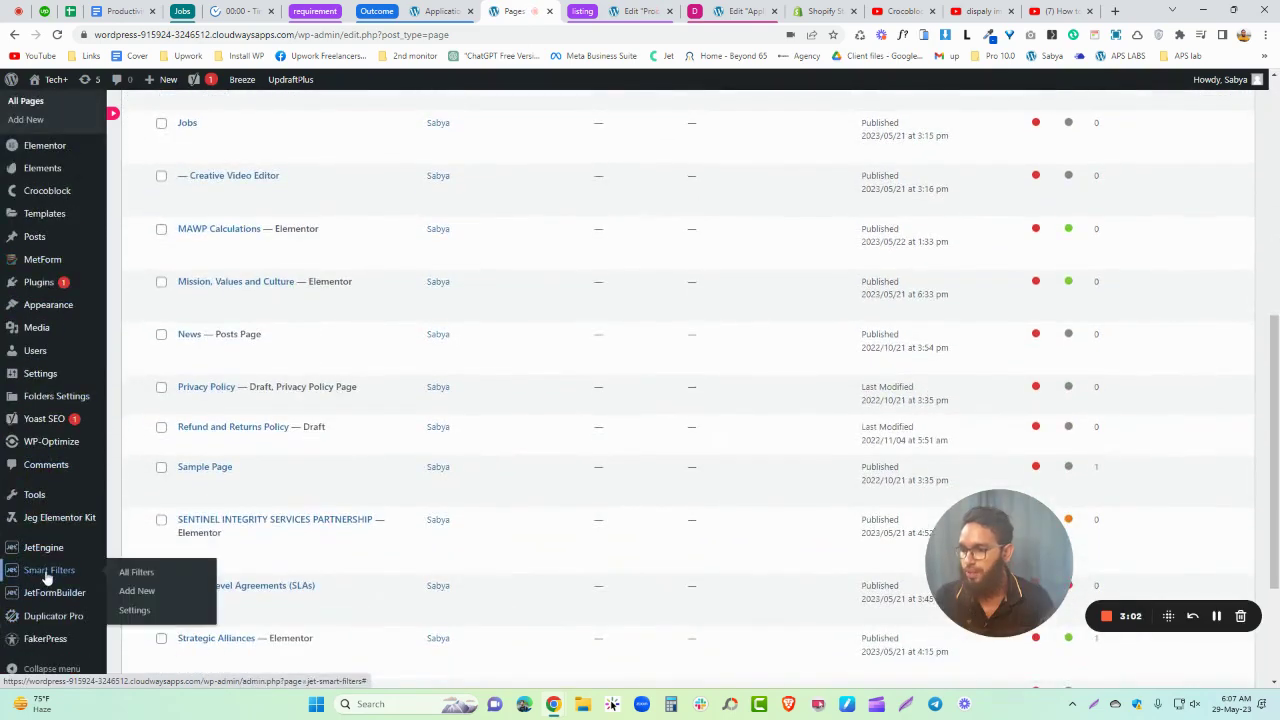
mouse_move(45, 598)
mouse_move(47, 557)
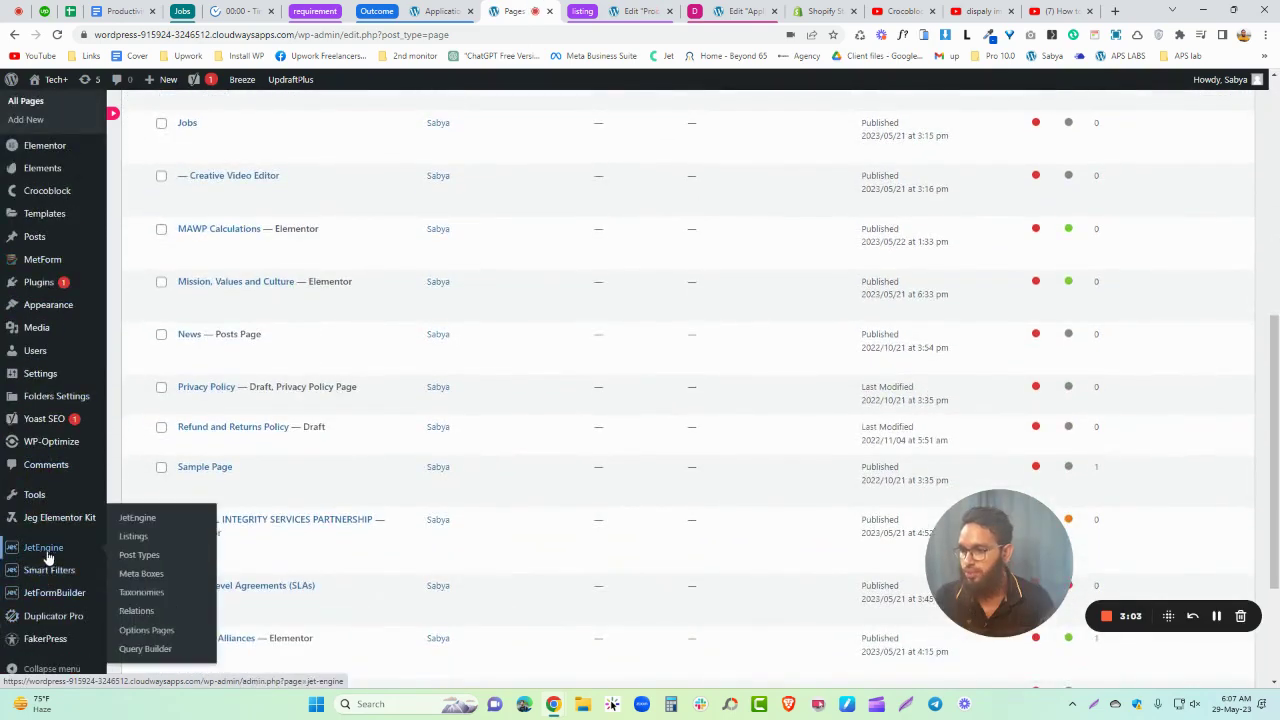
left_click(143, 598)
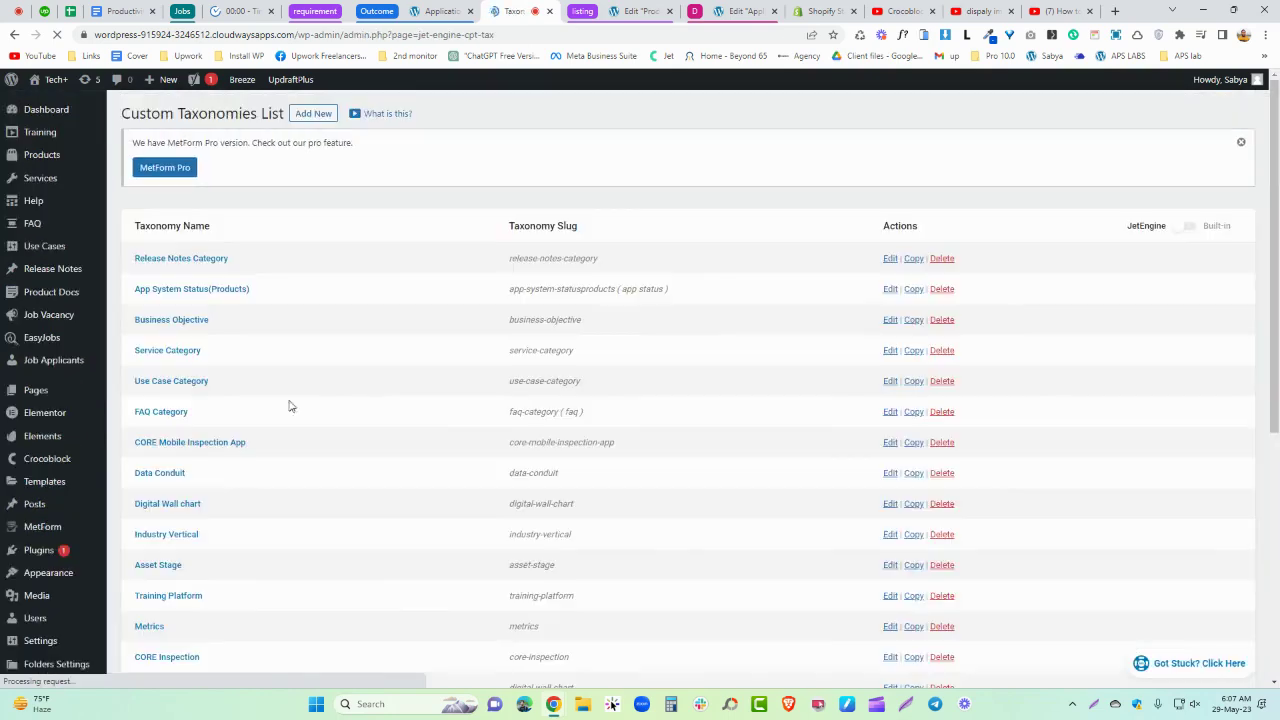
Step: Open the App System Status(Products) taxonomy for editing and inspect the Name/ID of its Status icon meta field
scroll(280, 382, "down", 3)
scroll(230, 350, "up", 3)
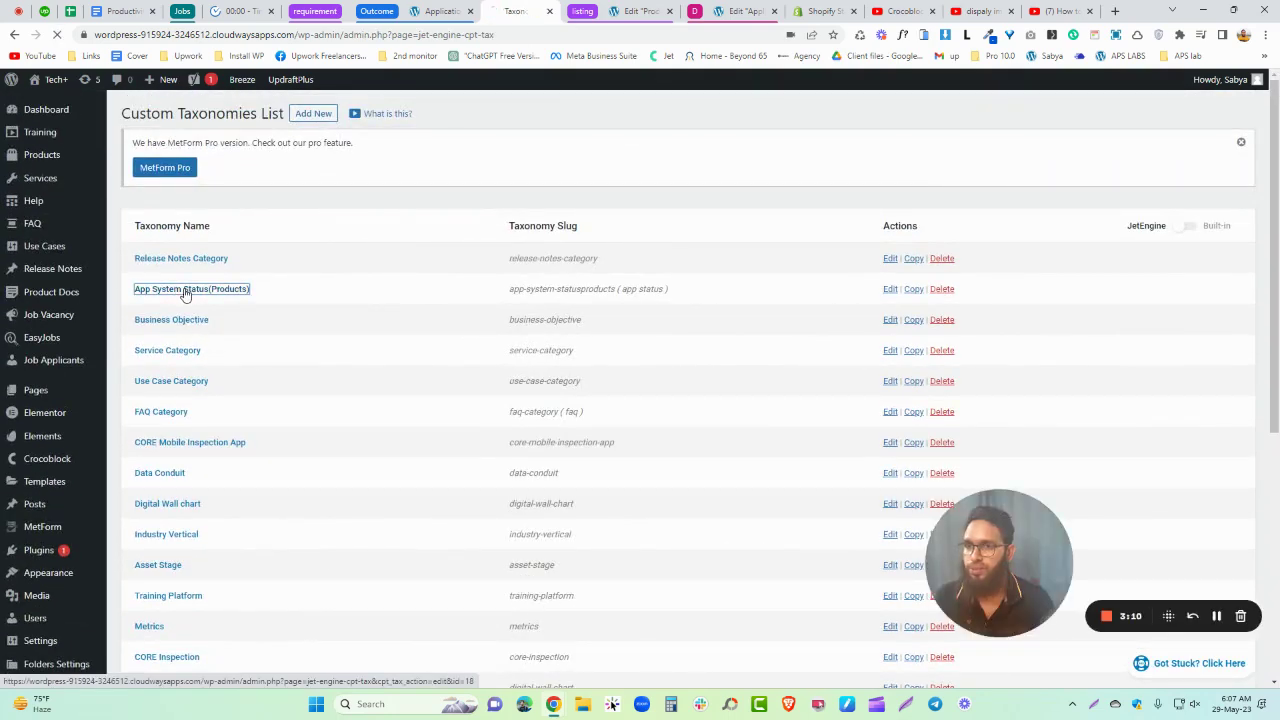
scroll(374, 394, "down", 4)
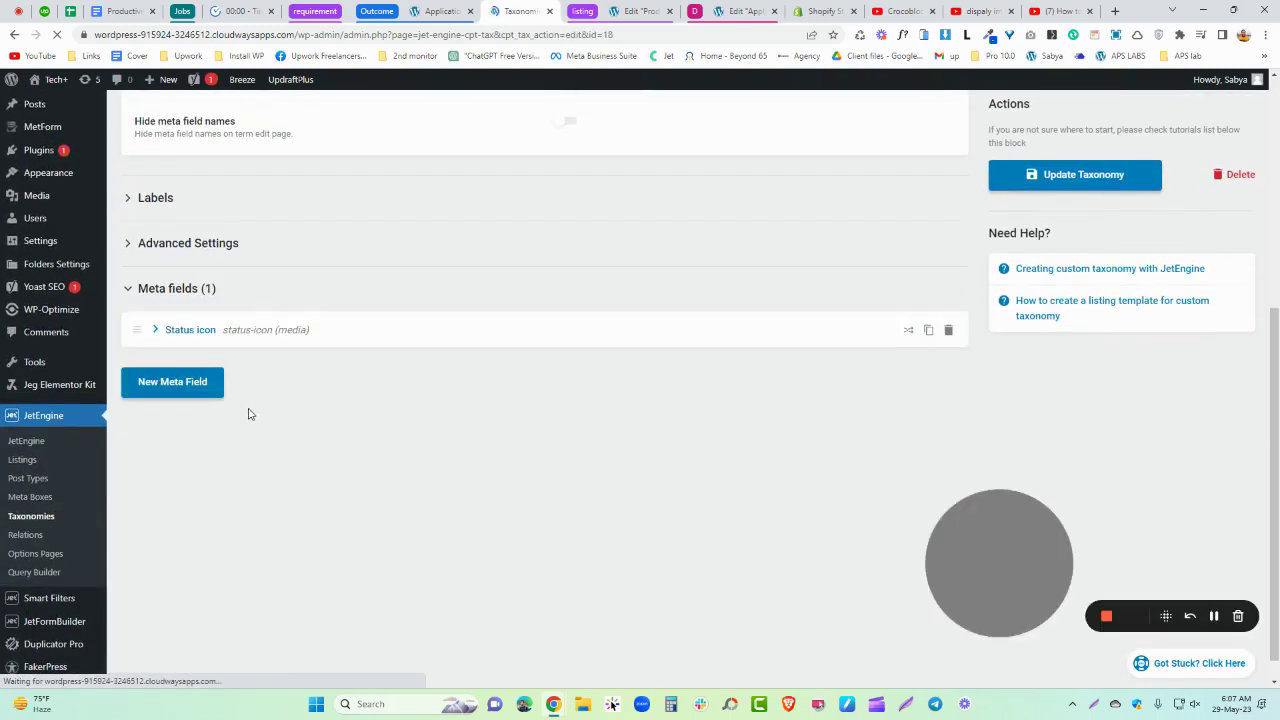
left_click(259, 333)
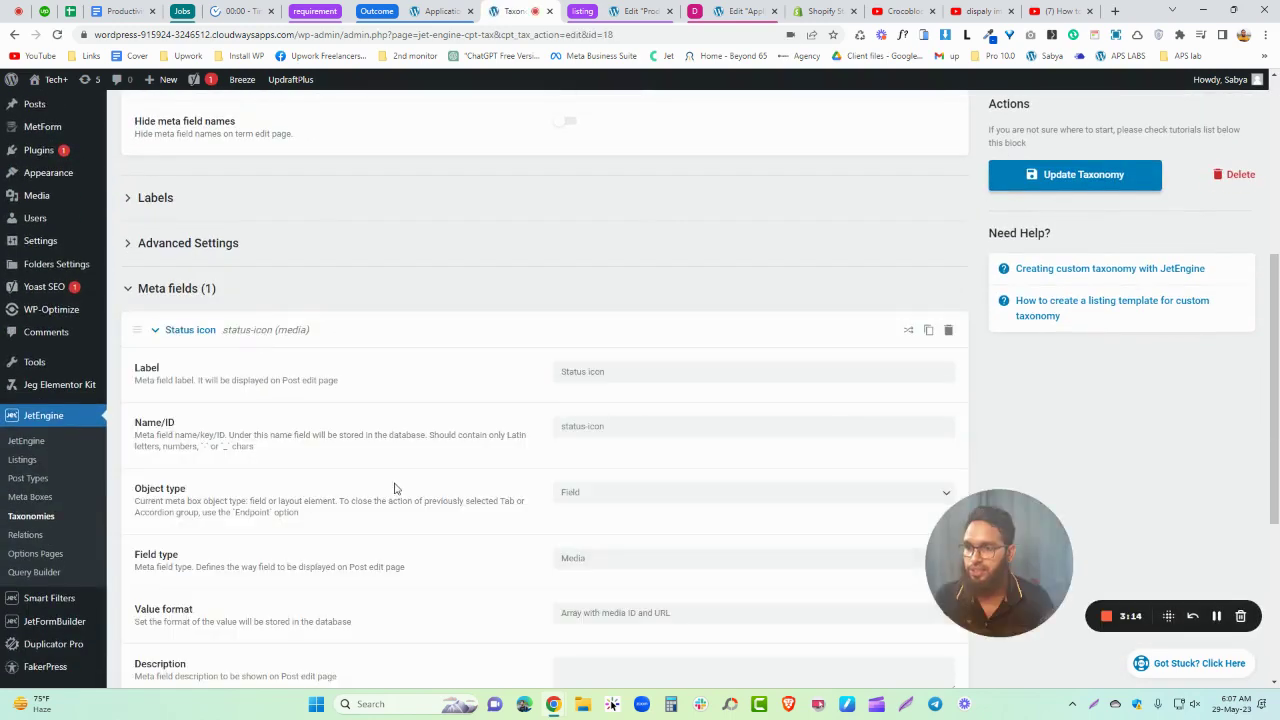
left_click_drag(620, 425, 535, 432)
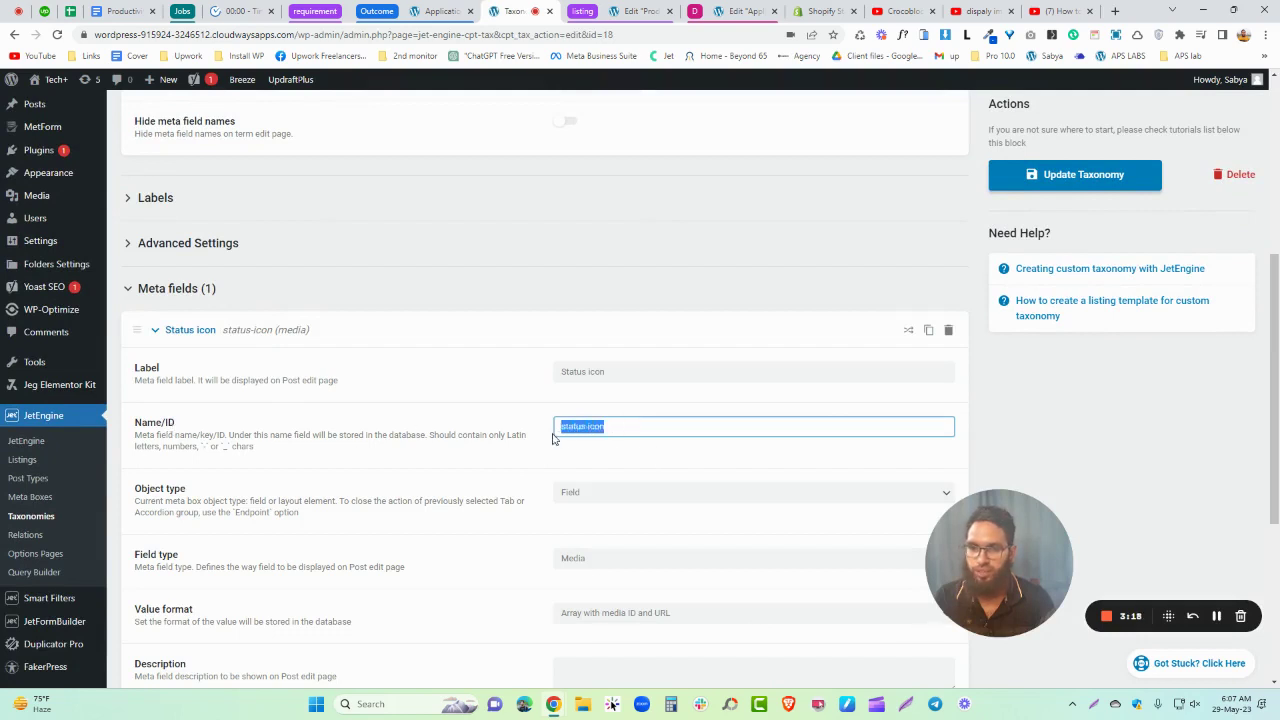
Step: Return to the listing template and inspect the settings of the product title heading and the Dynamic Terms widget below it
left_click(636, 10)
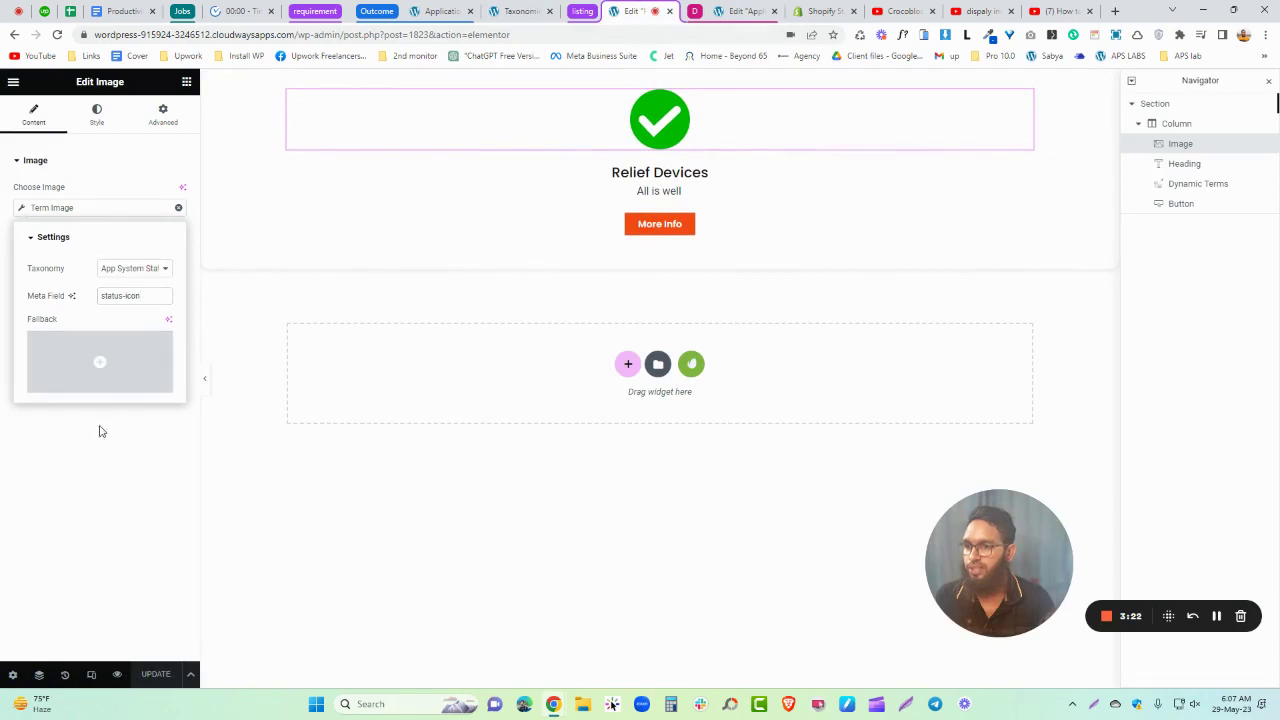
left_click(751, 113)
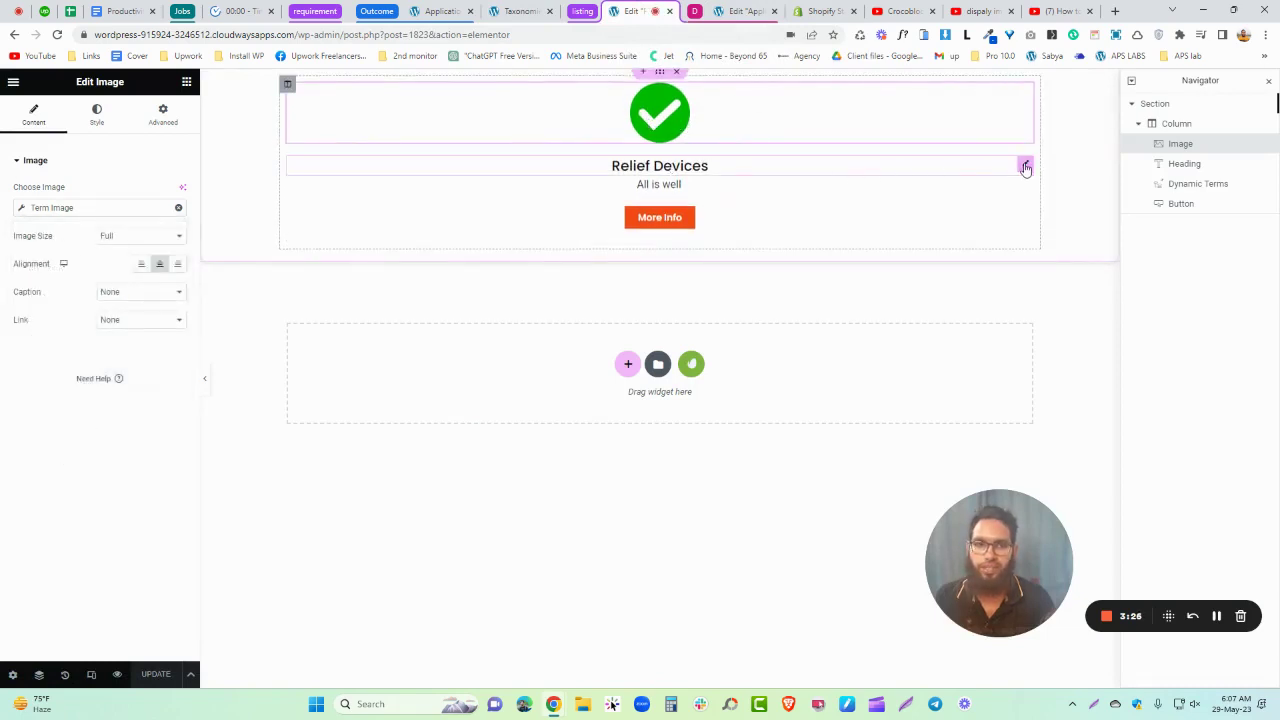
left_click(1024, 166)
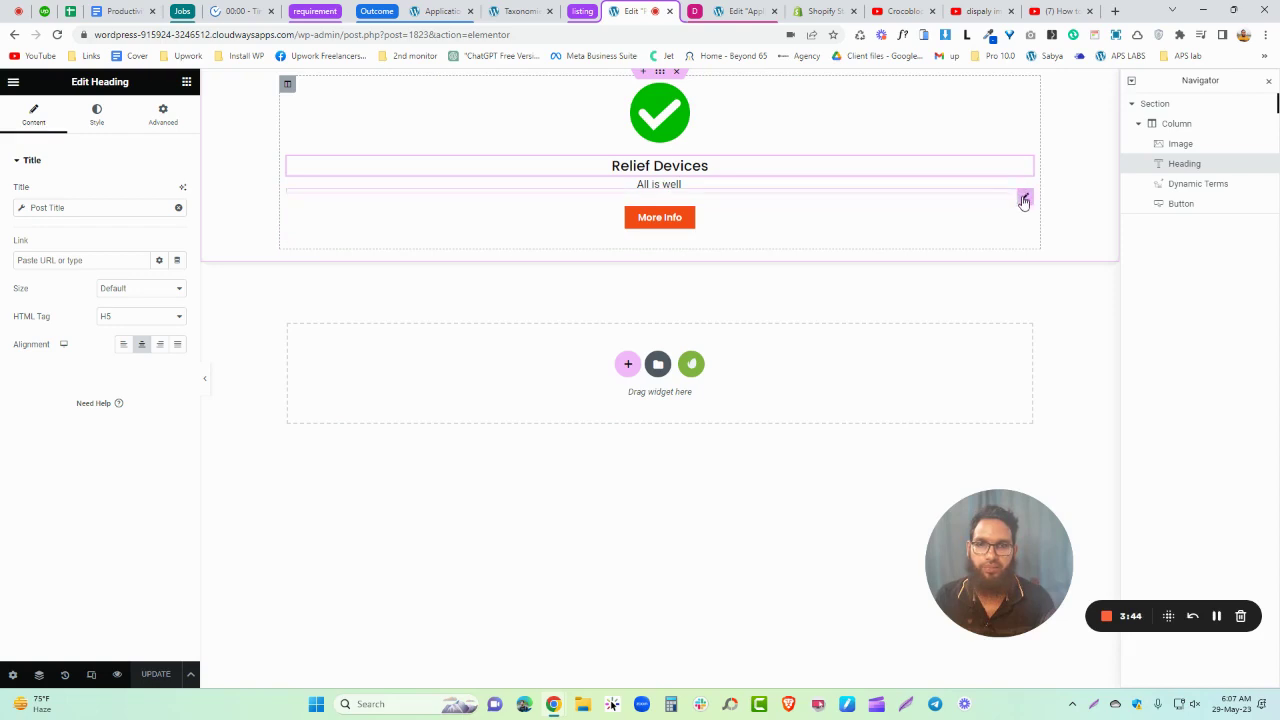
left_click(1024, 199)
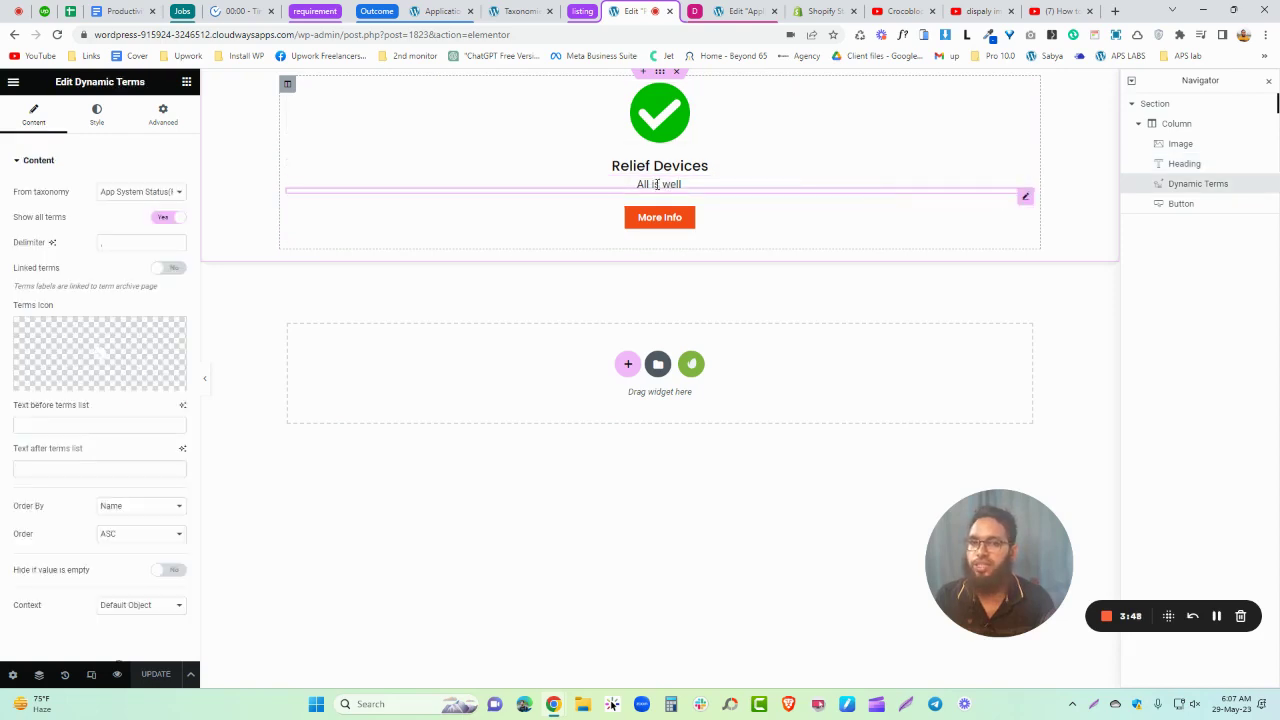
Step: Go back to the WordPress admin and open the App System Status(Products) category list under Products
key("ctrl+shift+Tab")
key("ctrl+shift+Tab")
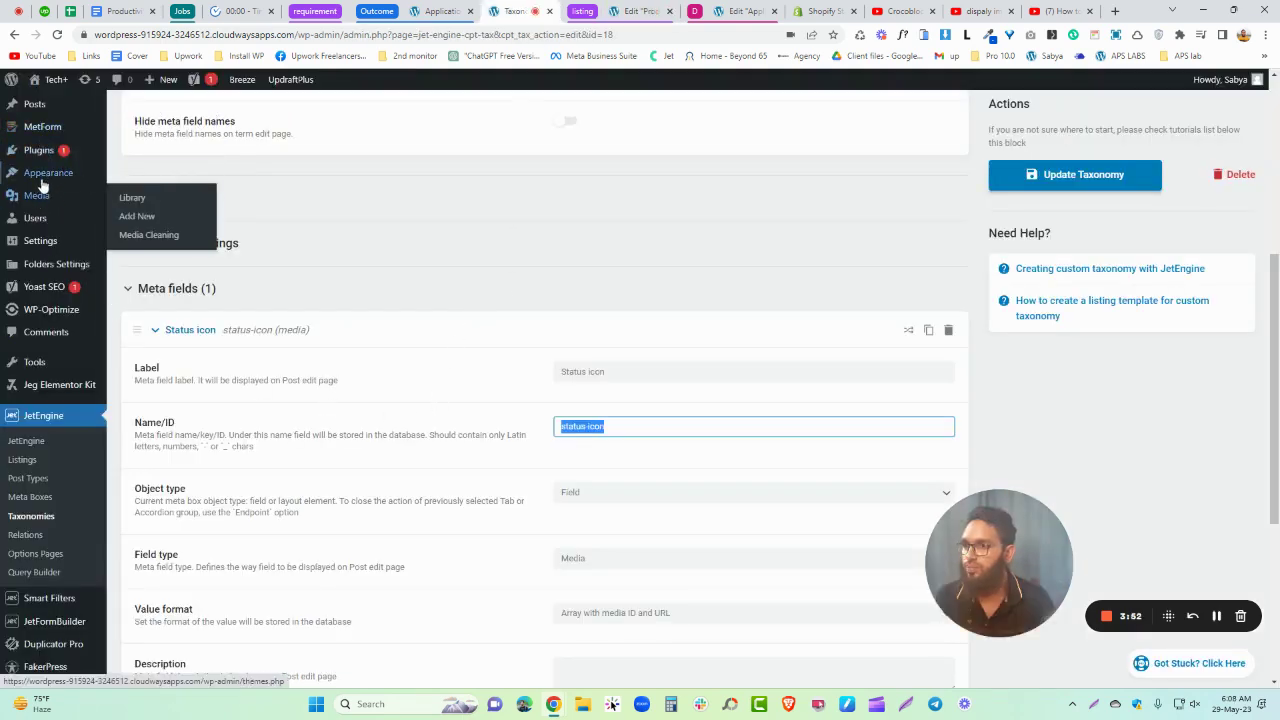
mouse_move(55, 390)
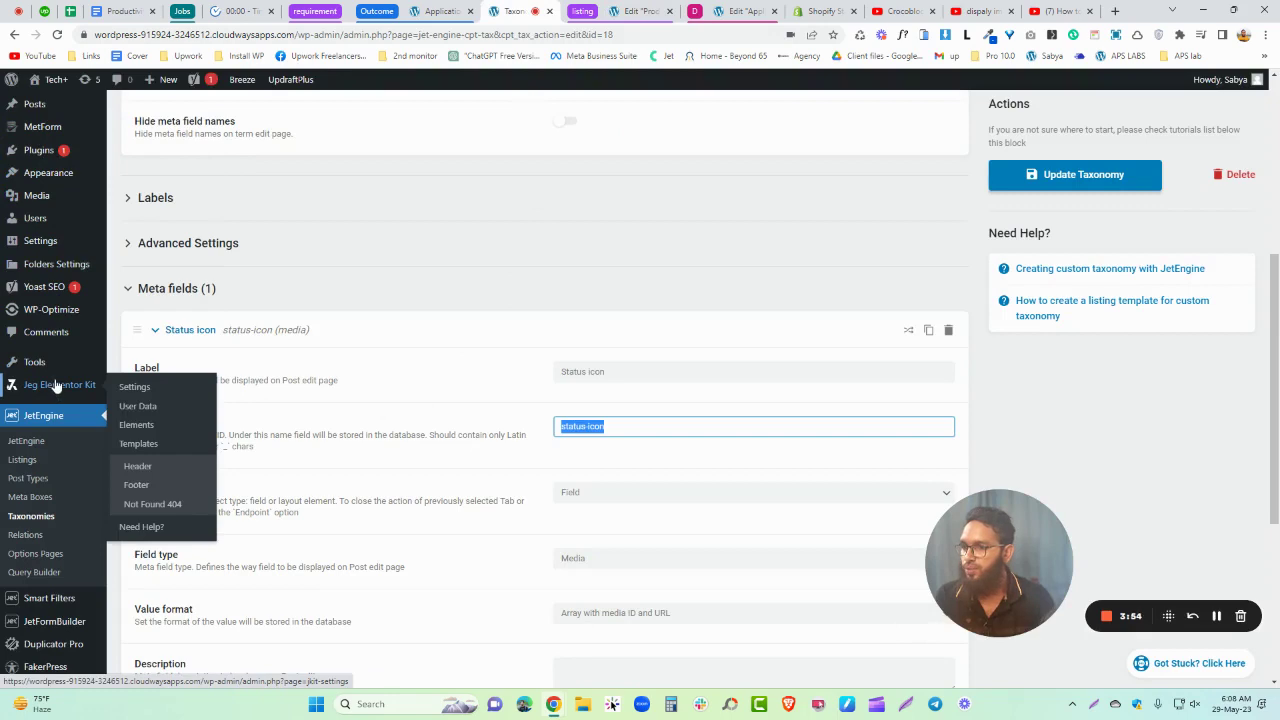
scroll(42, 180, "up", 5)
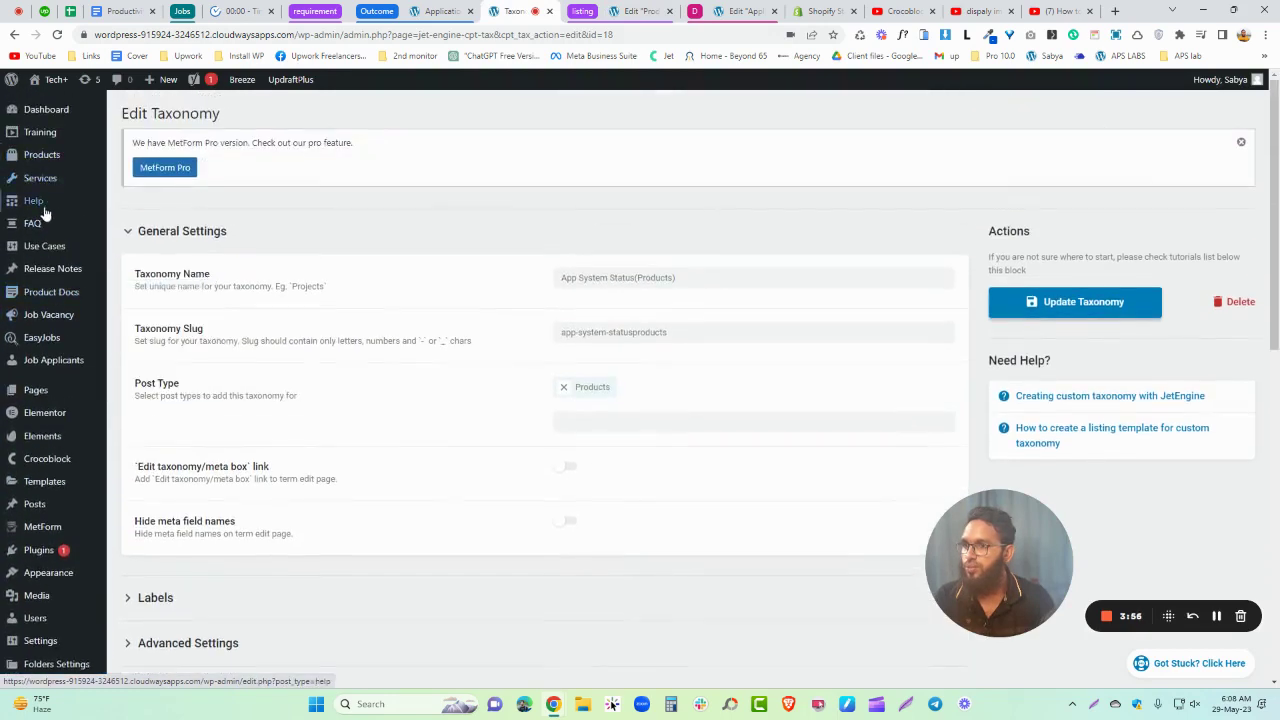
mouse_move(43, 180)
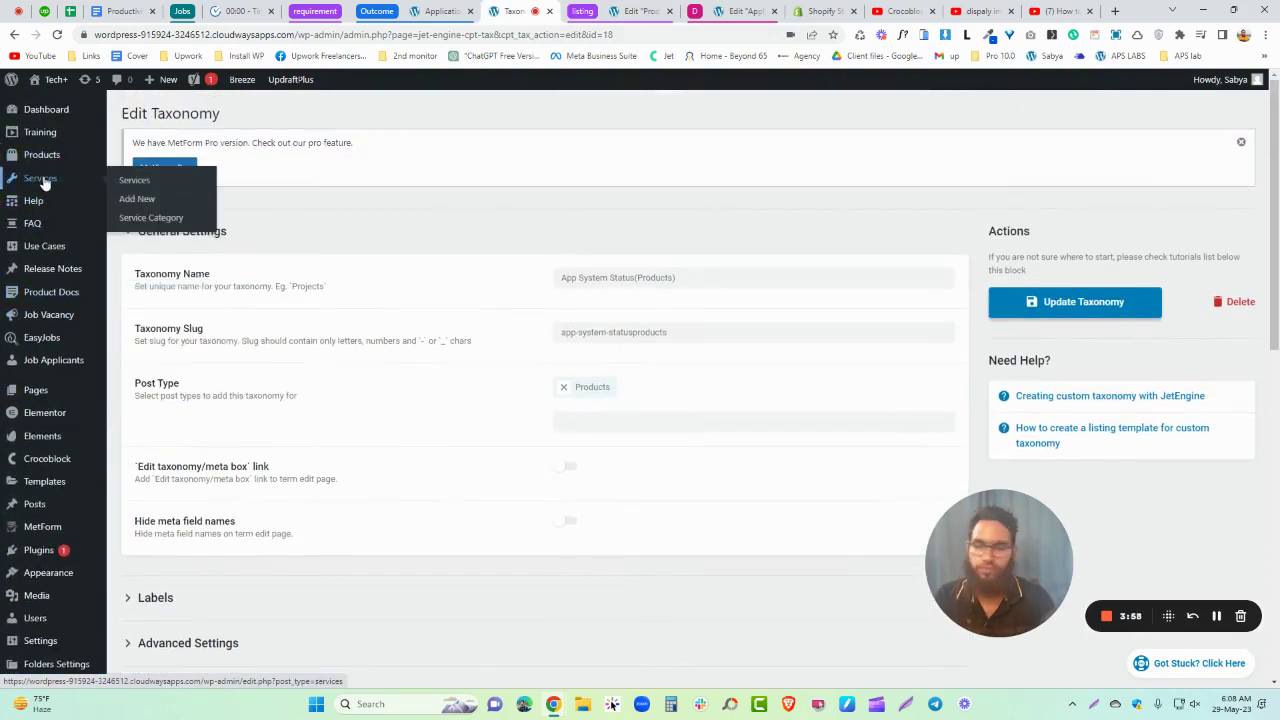
left_click(137, 206)
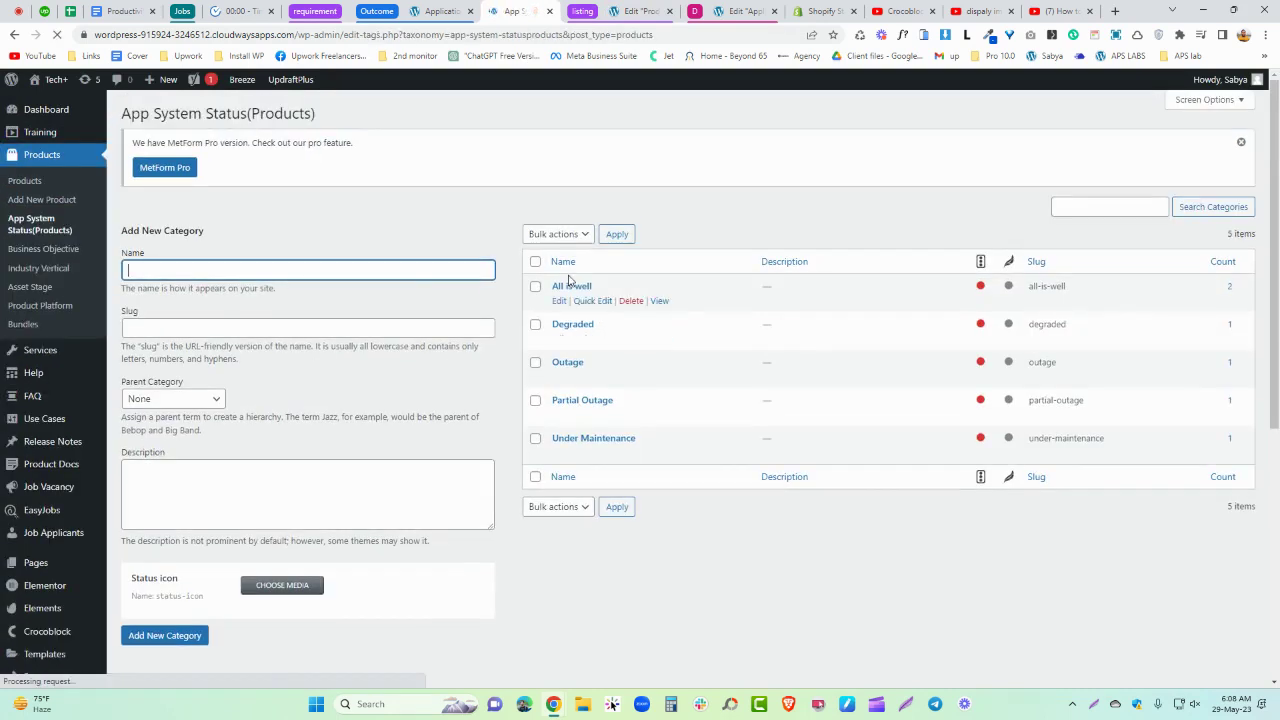
Step: In the listing template, review the Dynamic Terms widget with App System Status(Products) selected as its source taxonomy
left_click(636, 11)
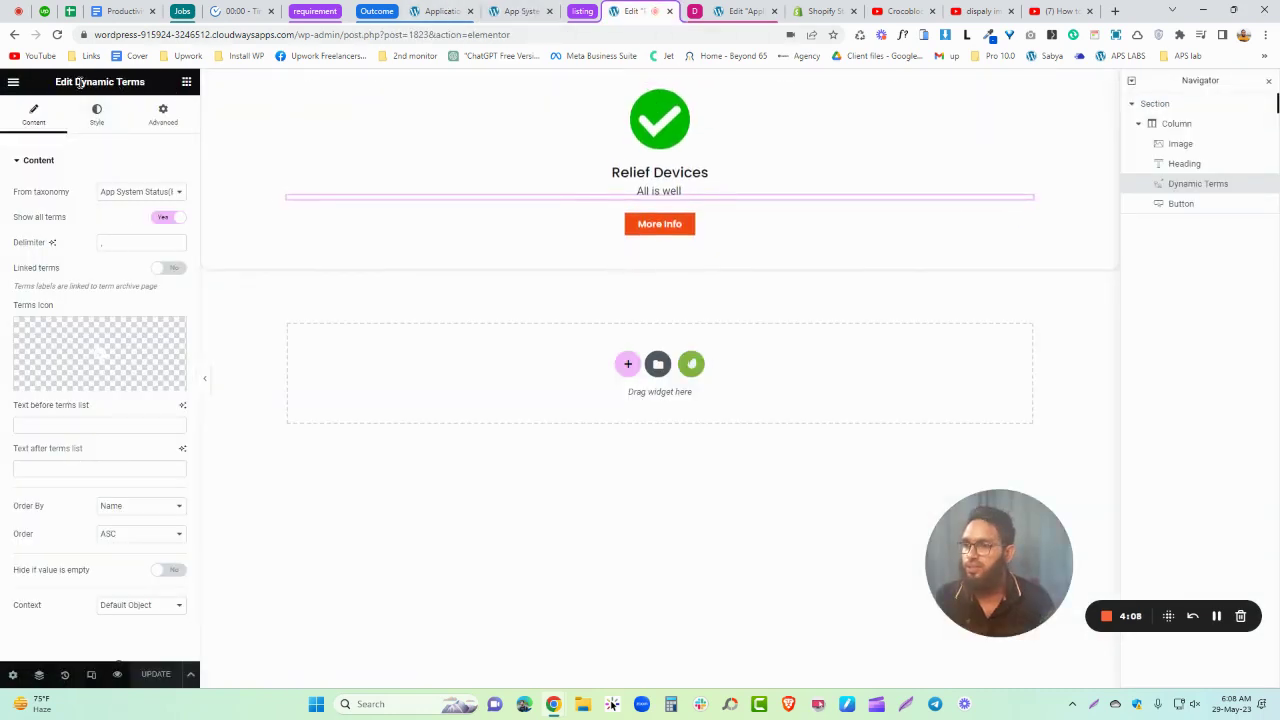
left_click_drag(77, 83, 150, 86)
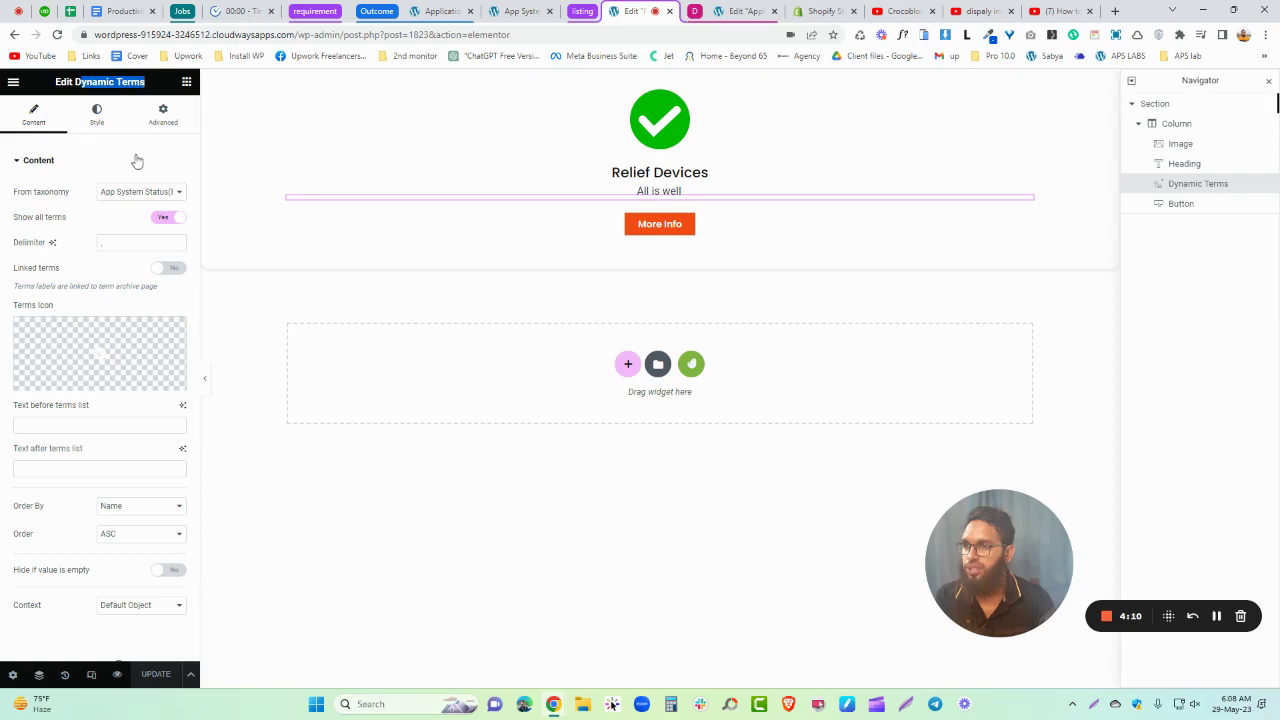
left_click(131, 193)
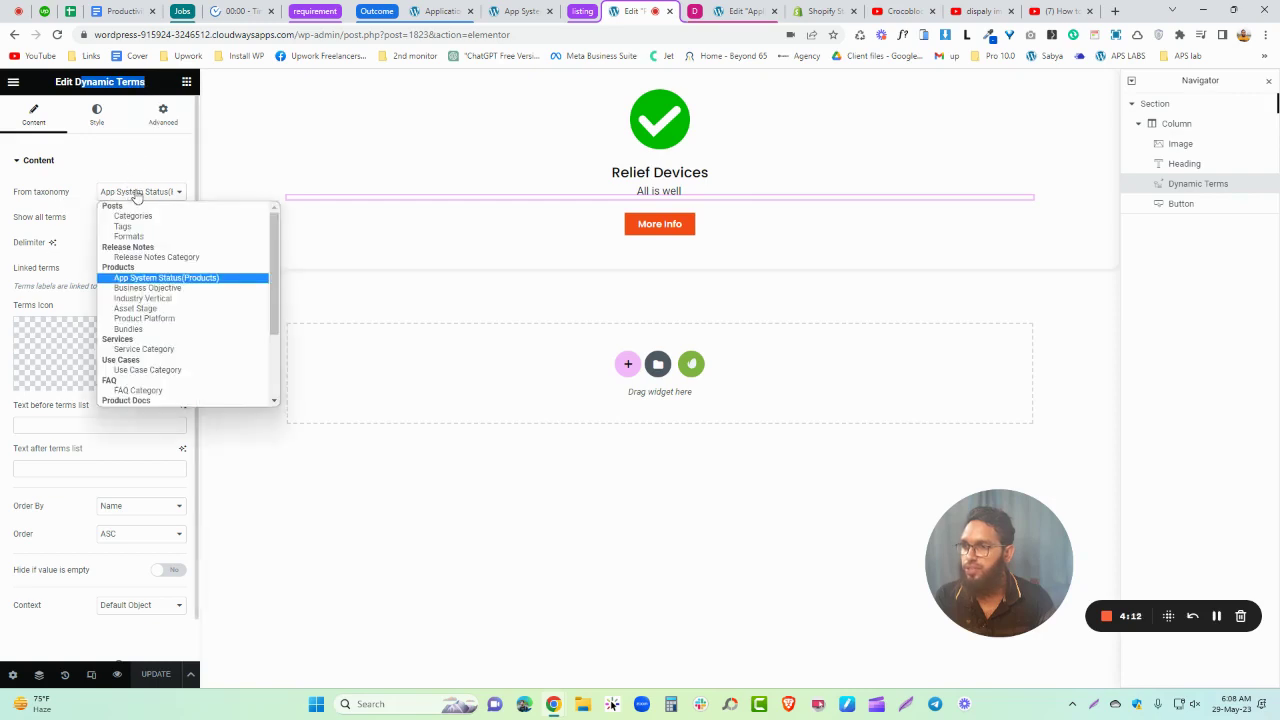
left_click(156, 279)
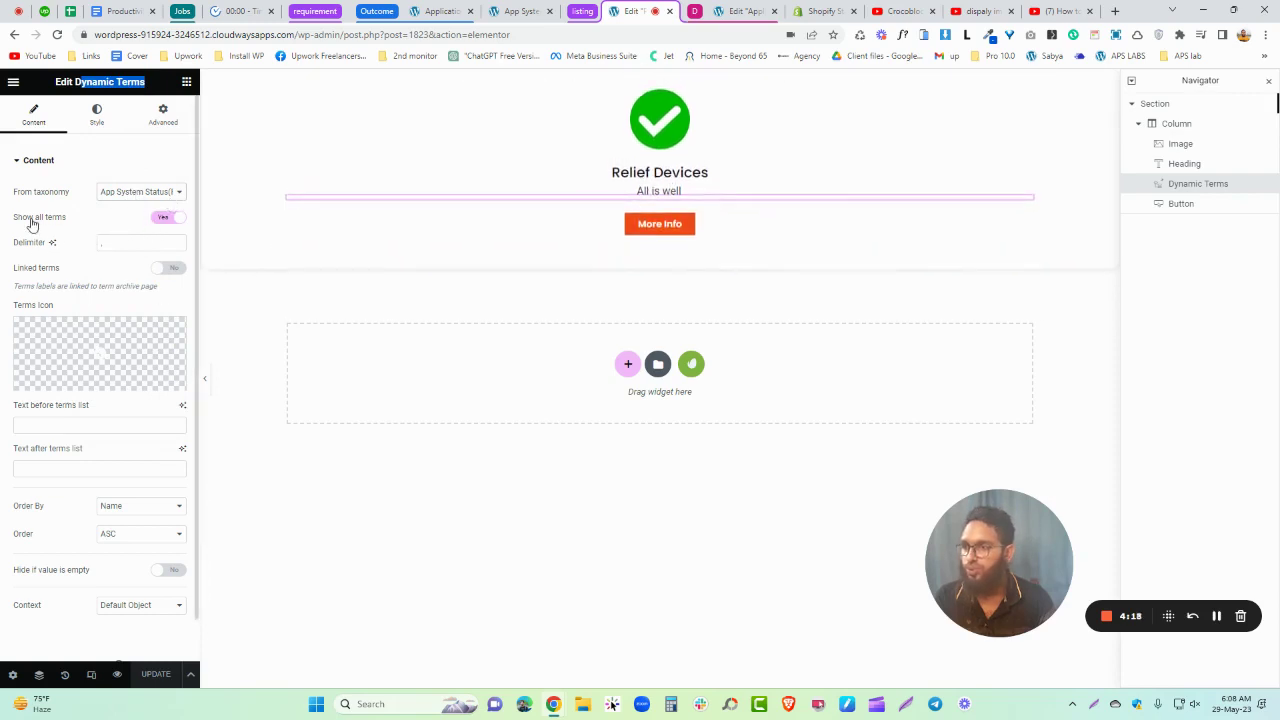
Step: Open the listing item settings and check the listing source and post type
scroll(107, 456, "down", 1)
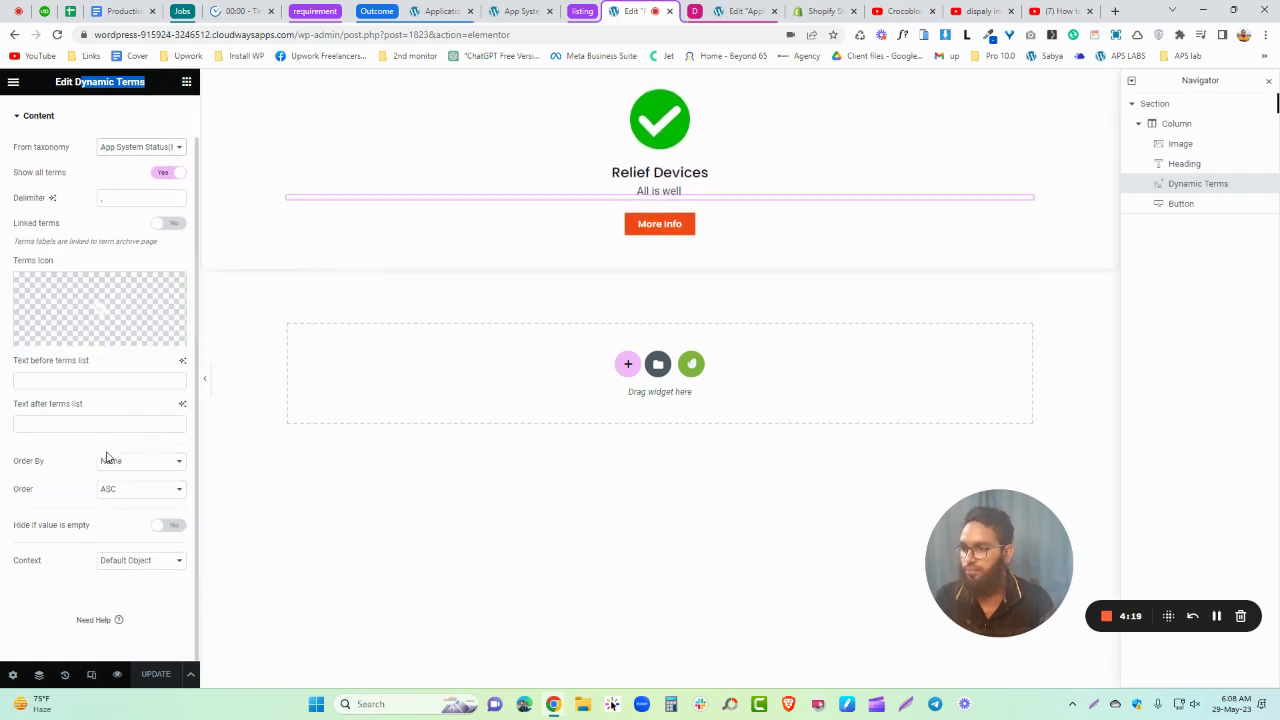
left_click(12, 674)
left_click(66, 243)
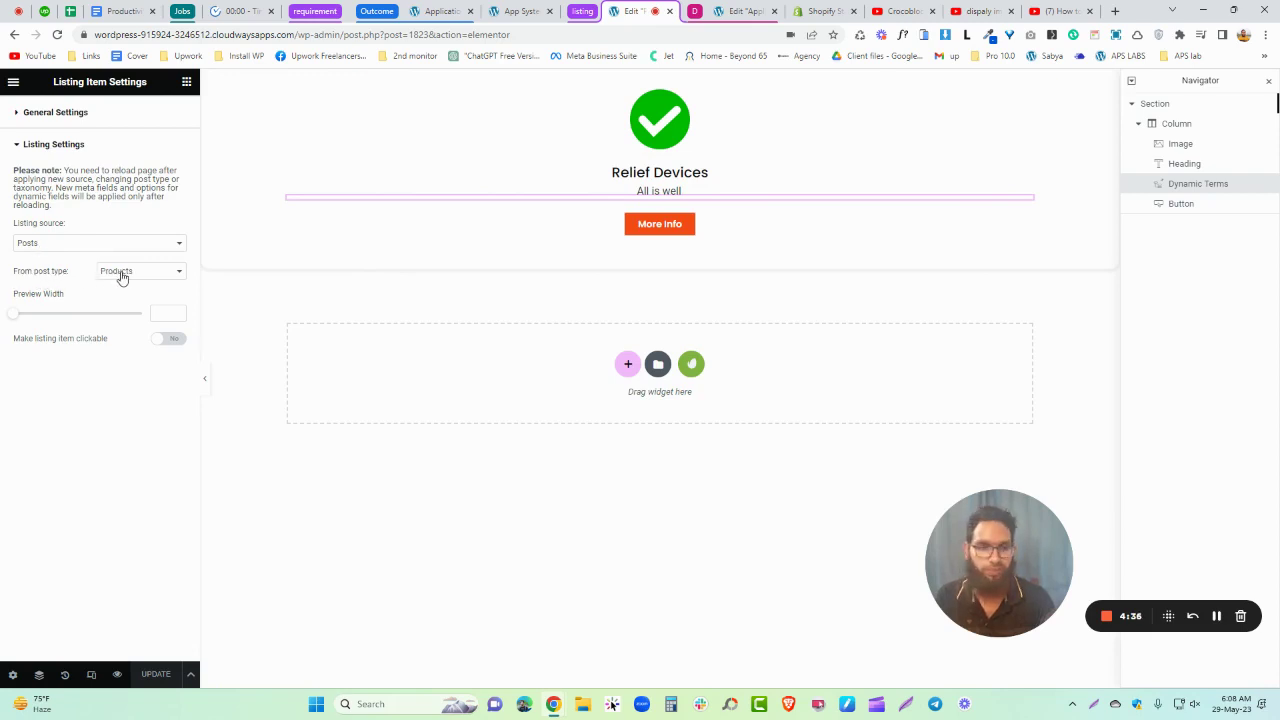
Step: Switch to the Application Status page editor and inspect which listing its Listing Grid widget uses
key("ctrl+Tab")
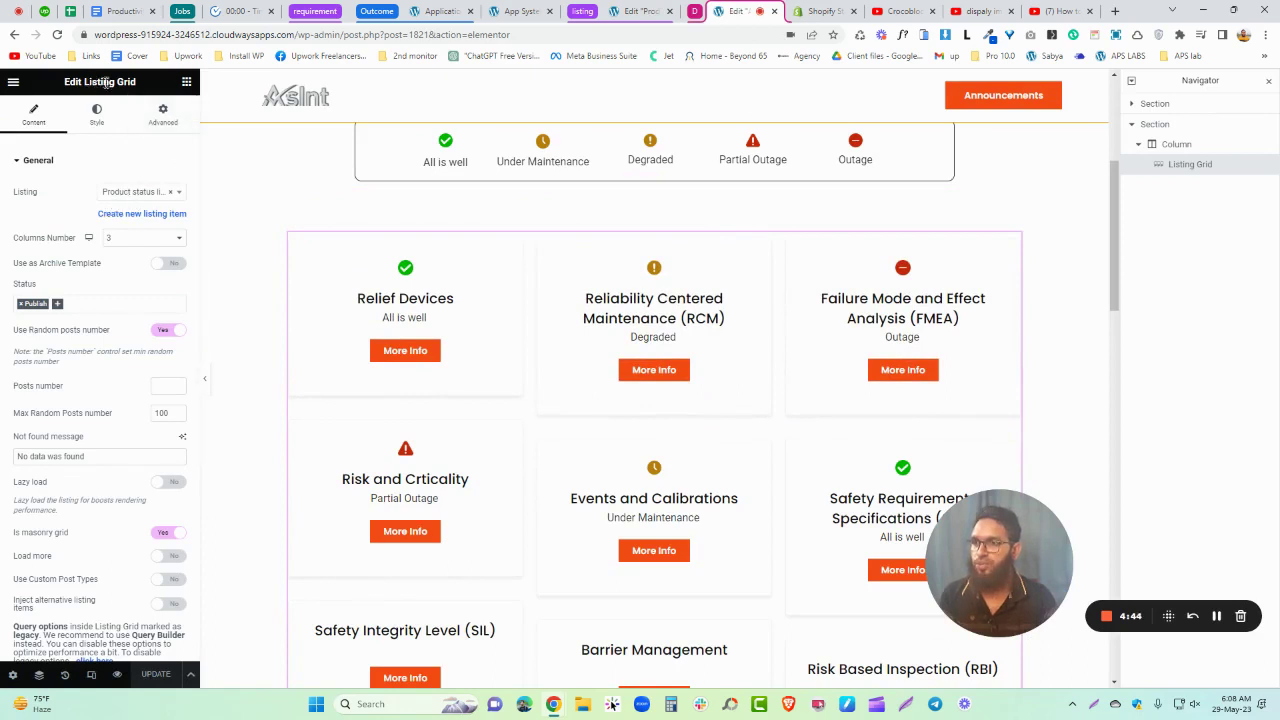
left_click_drag(128, 86, 150, 88)
left_click(123, 198)
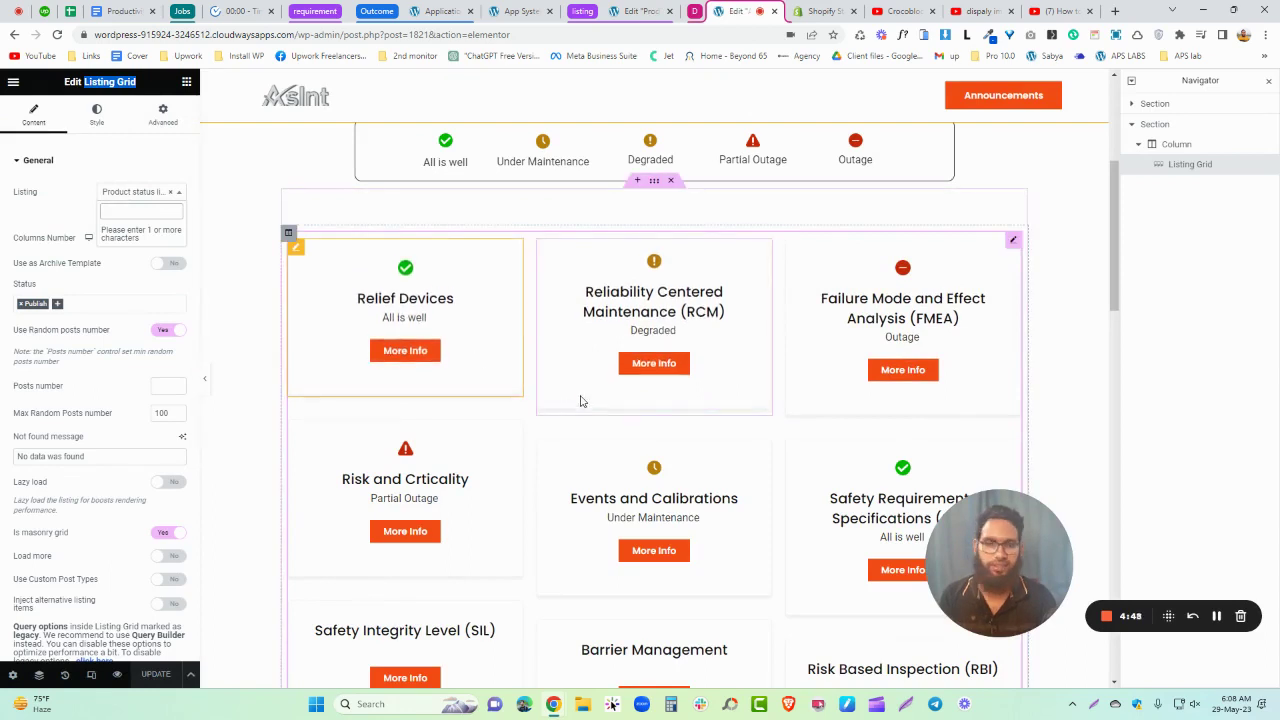
Step: Inspect the "All is well" image box in the Meaning of the Symbols section
scroll(477, 237, "up", 1)
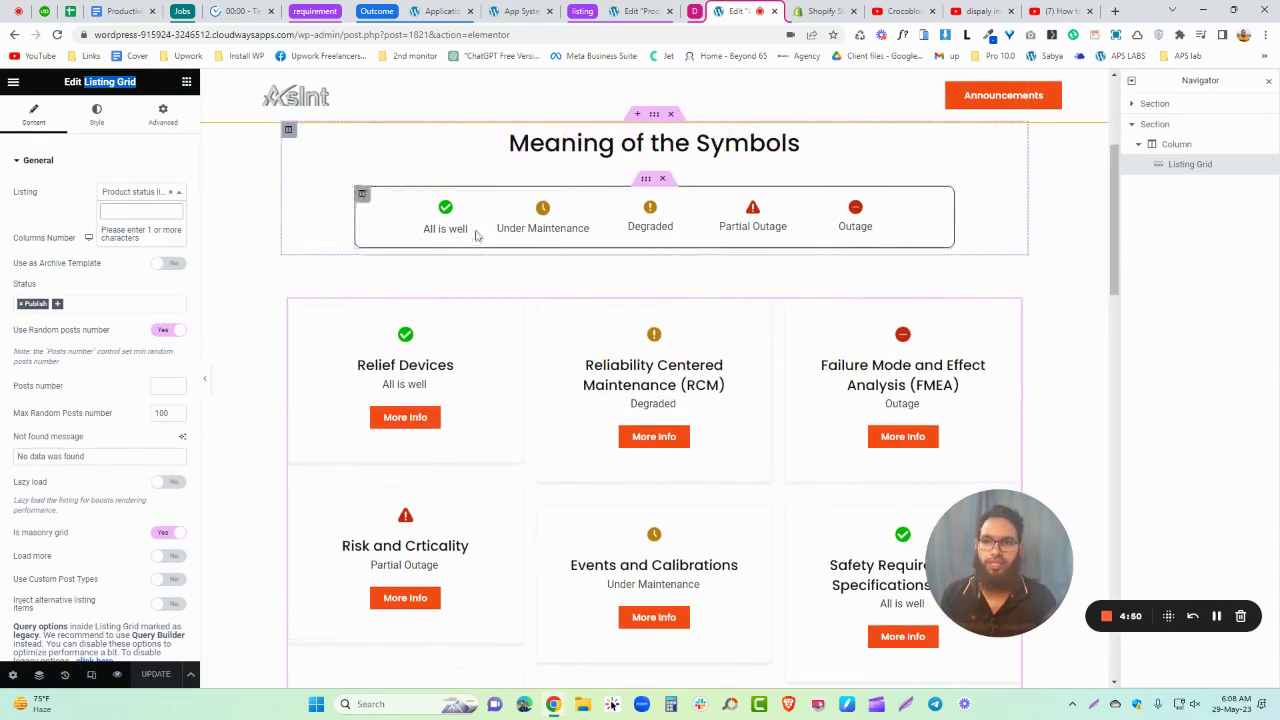
left_click(478, 213)
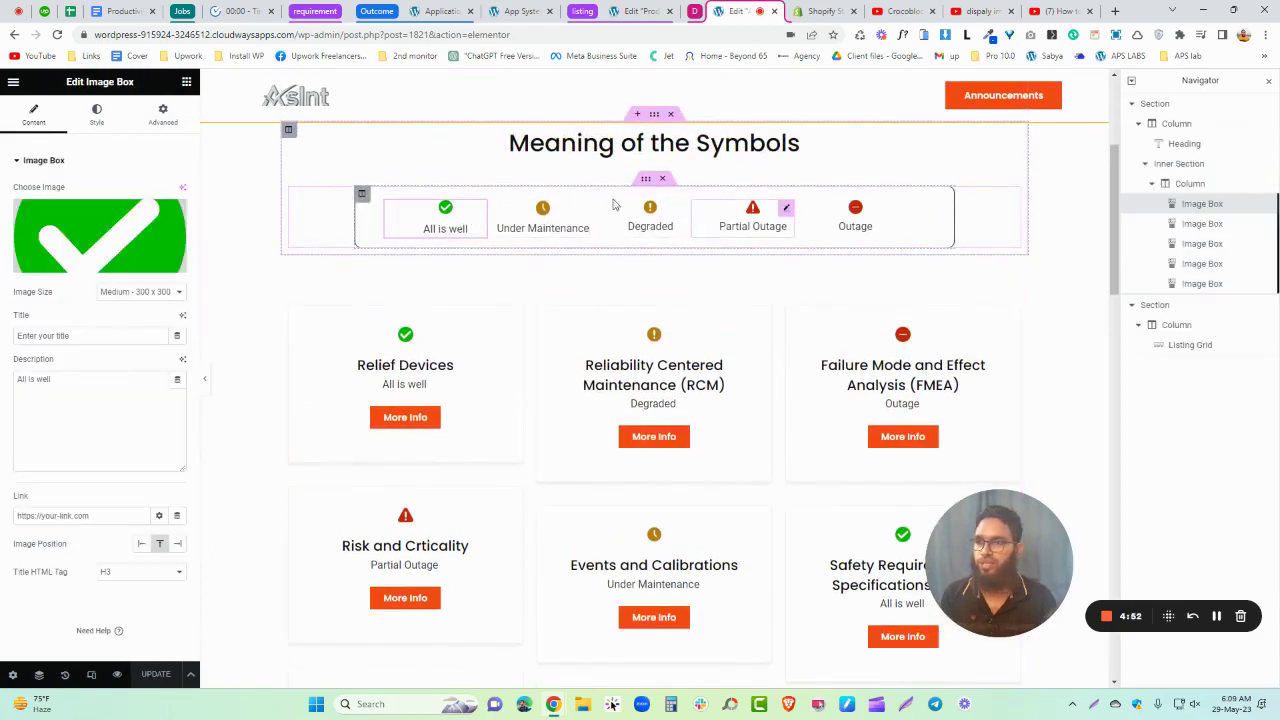